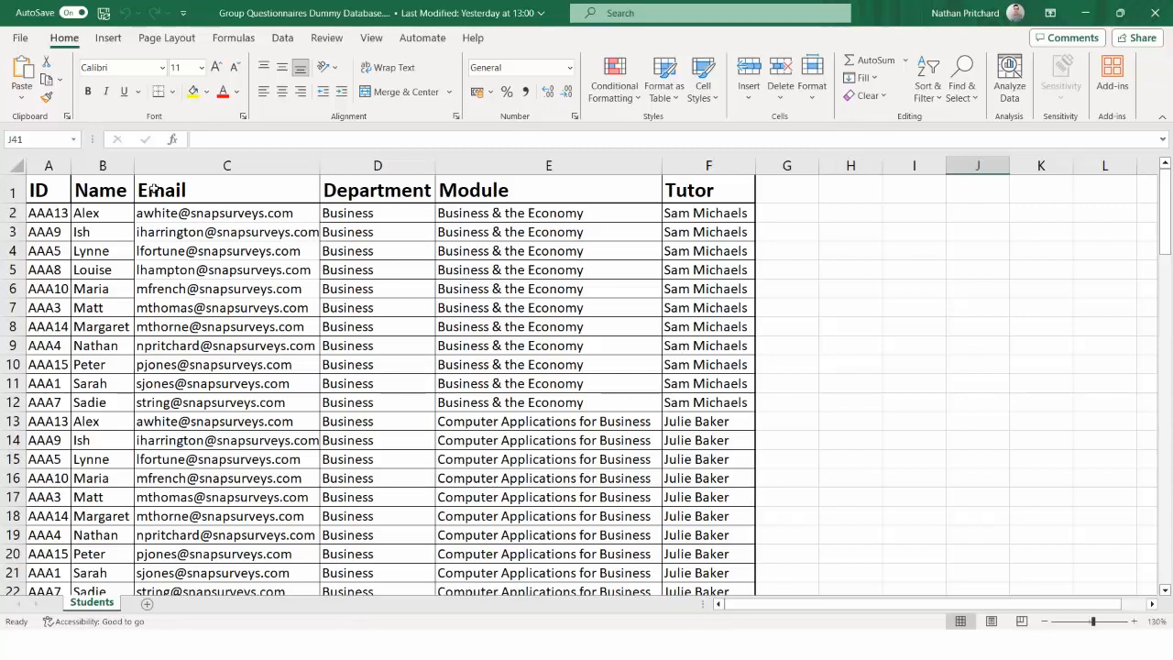
Examine the Students sheet's header row, its Module column down to the last record, and individual student rows 3, 5 and 6.
drag(61, 185, 693, 191)
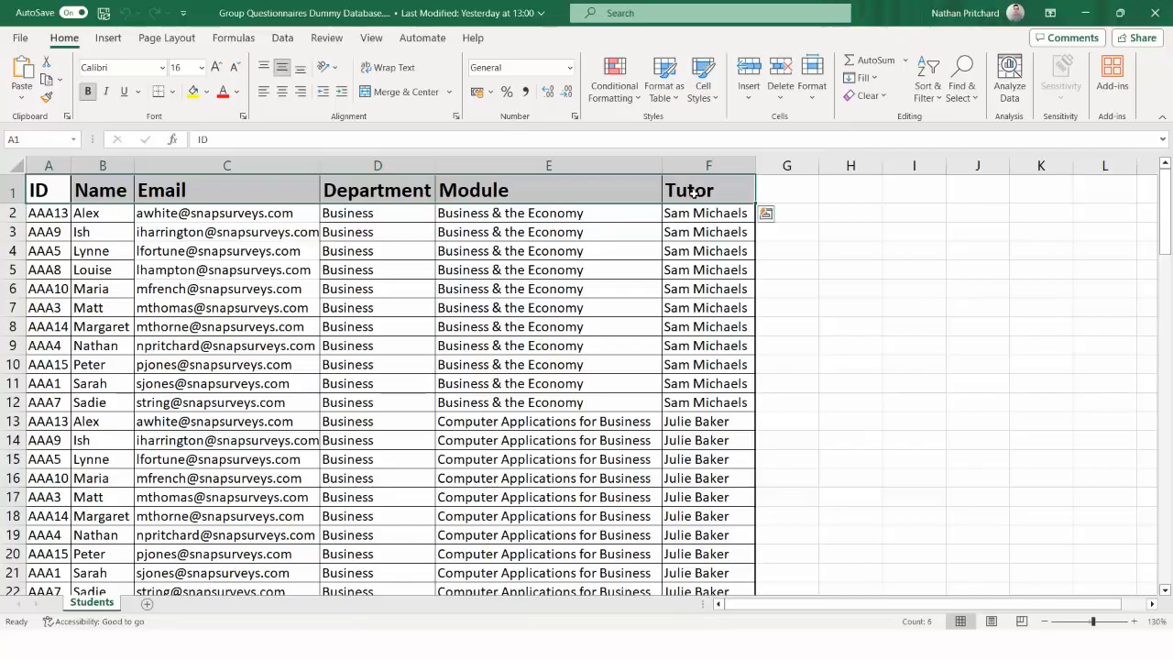
click(864, 198)
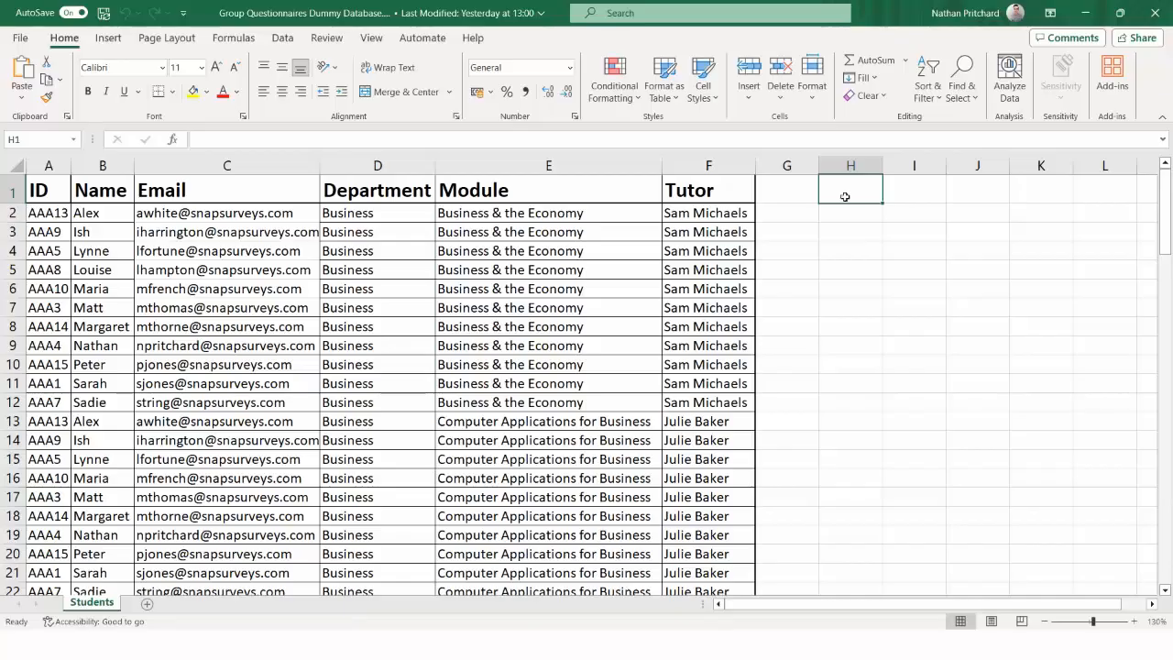
click(503, 164)
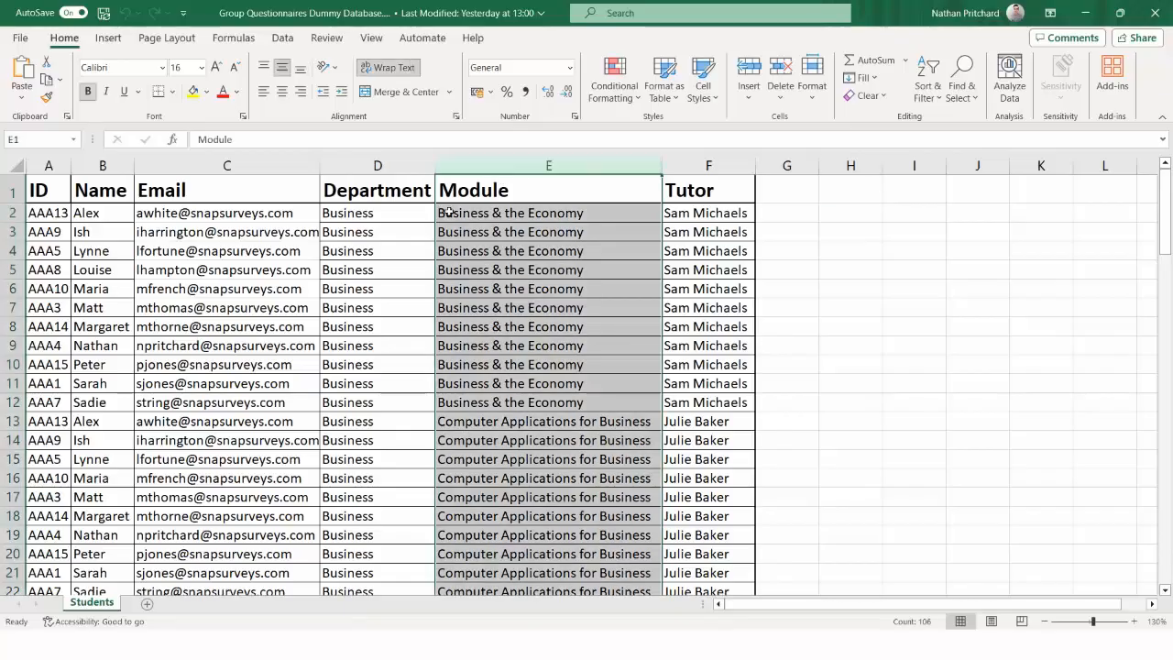
drag(1168, 207, 1148, 522)
scroll(975, 416, down, 5)
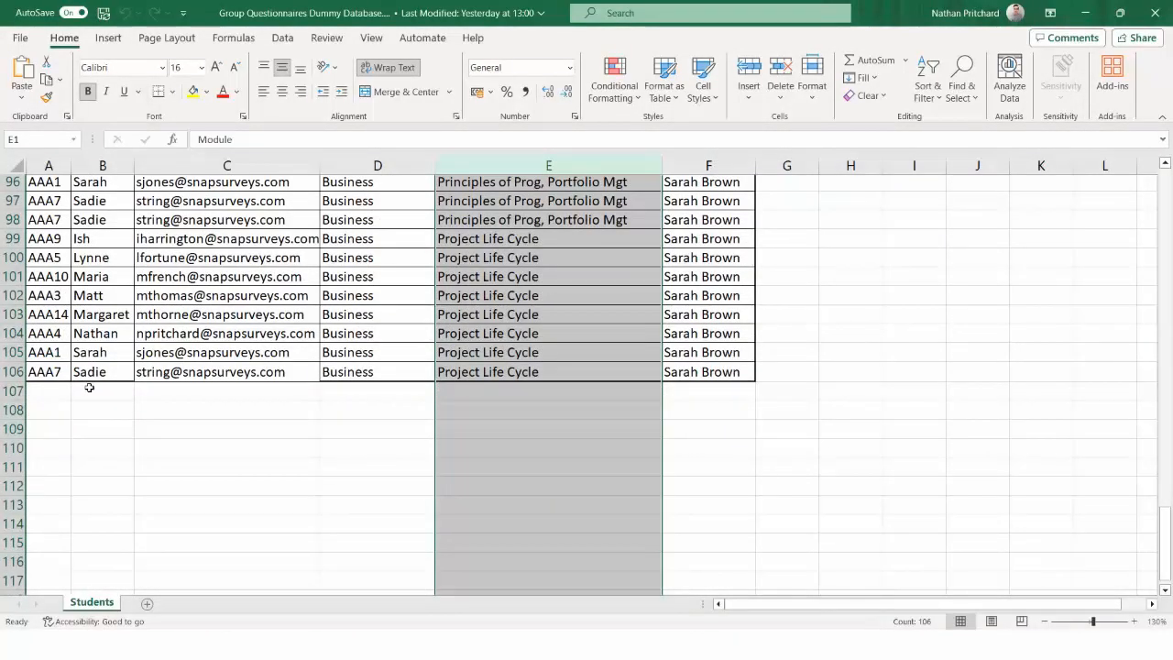
click(838, 371)
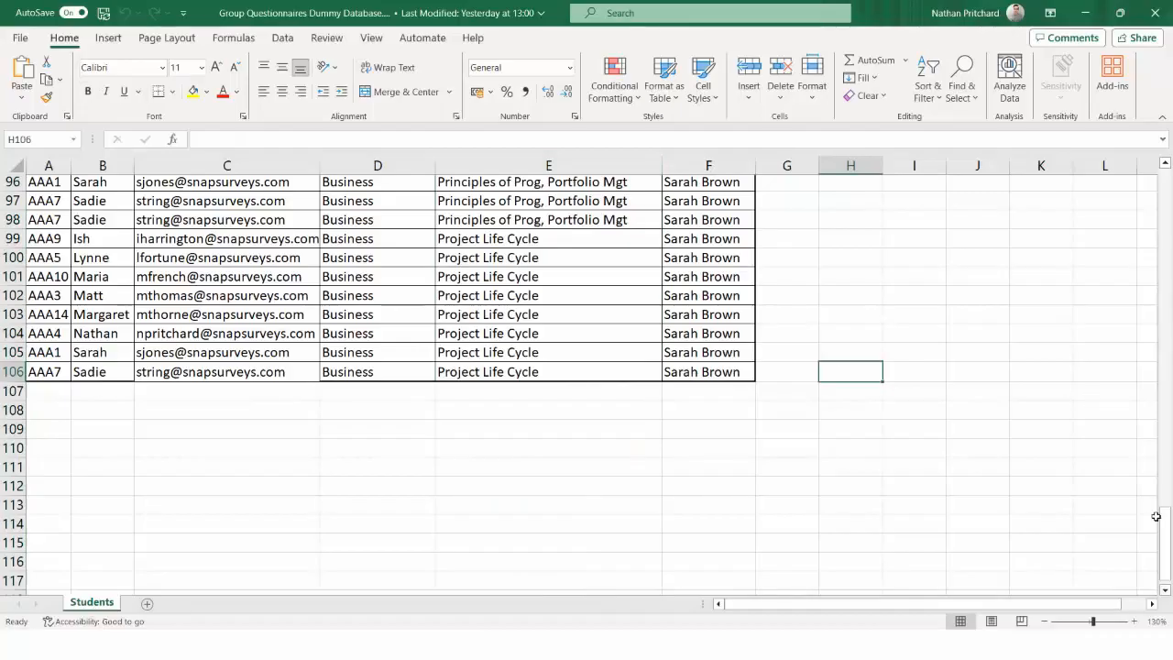
drag(1167, 541, 1168, 196)
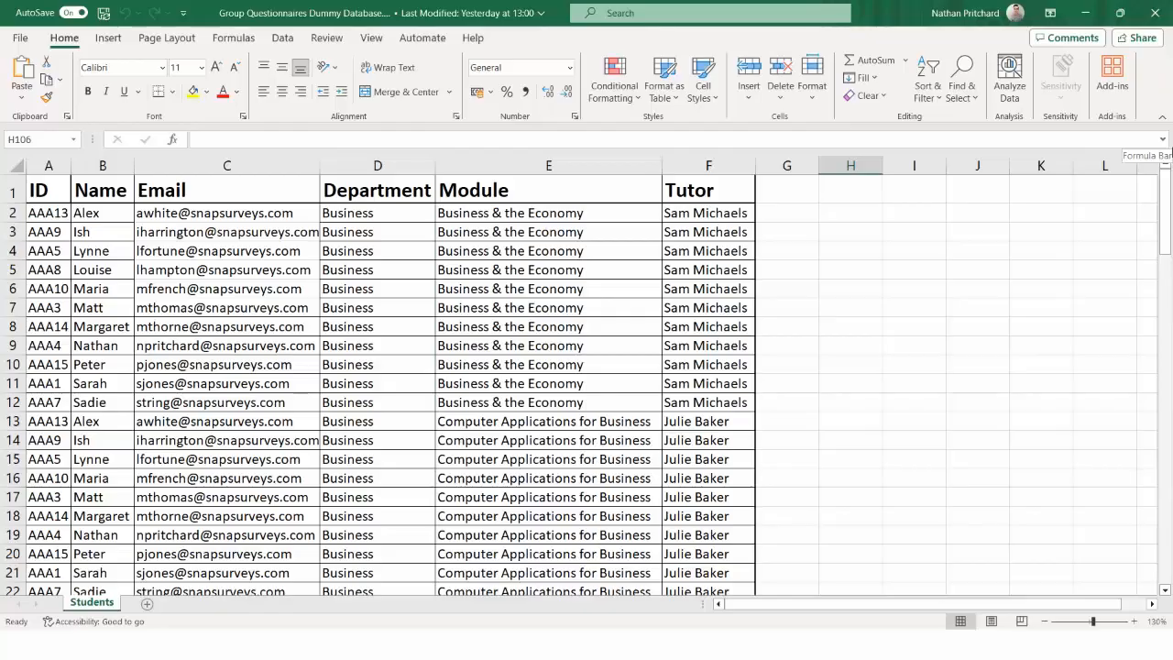
click(11, 233)
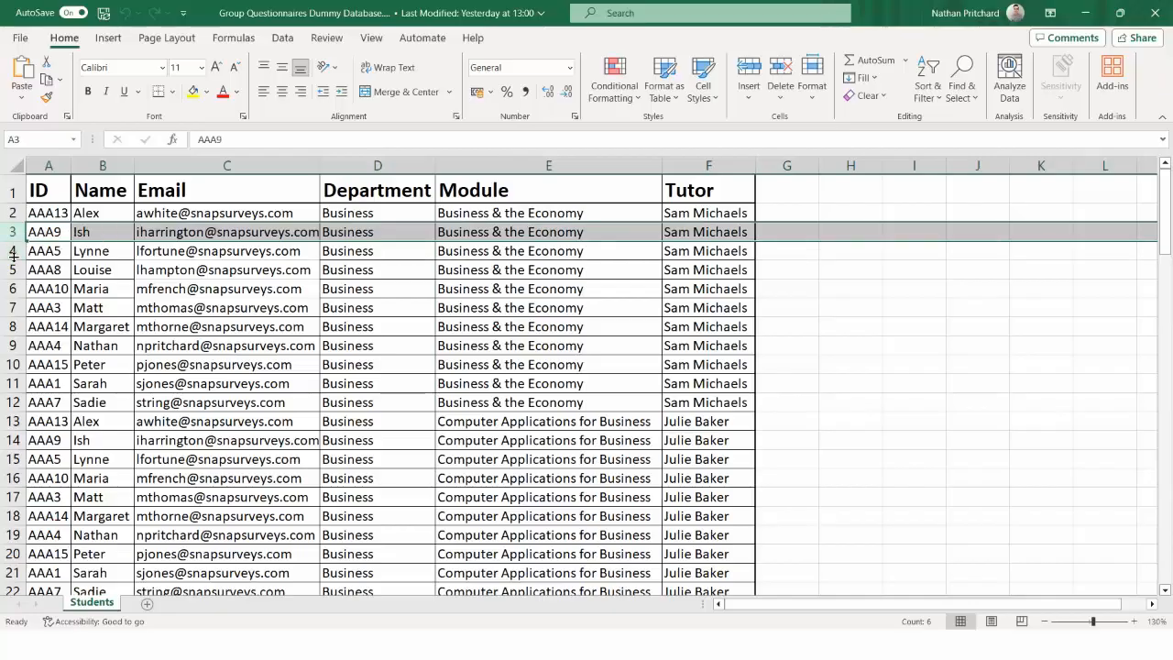
click(11, 270)
click(13, 289)
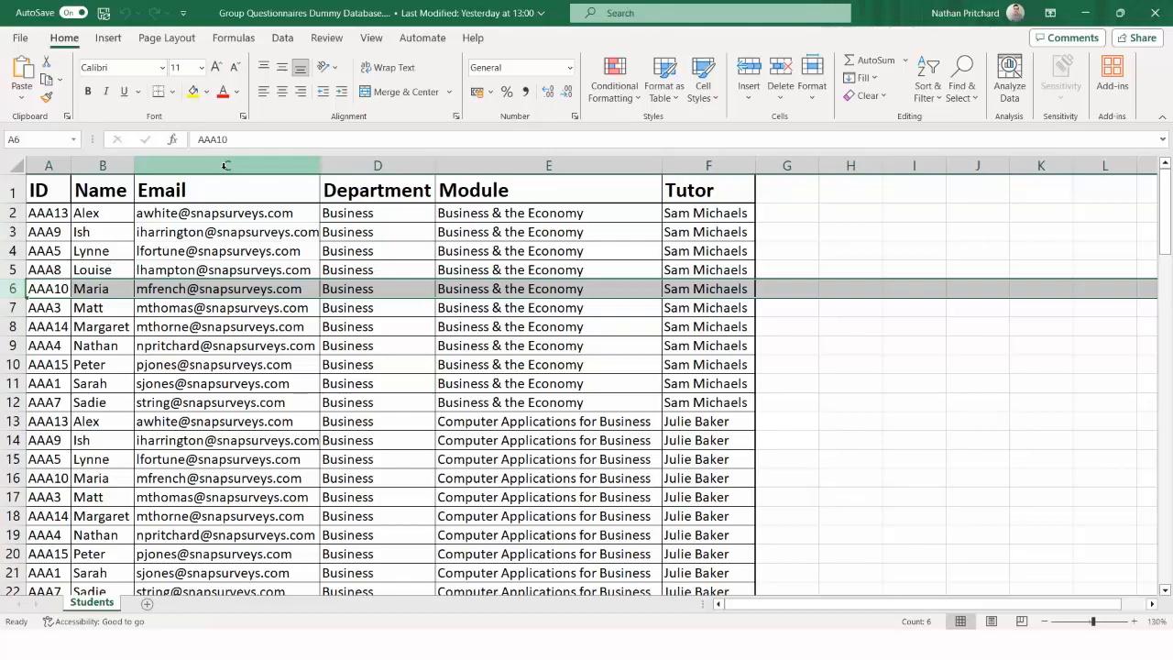
Sort the student table by the Email column from A to Z, expanding the selection to include the adjacent data.
click(193, 166)
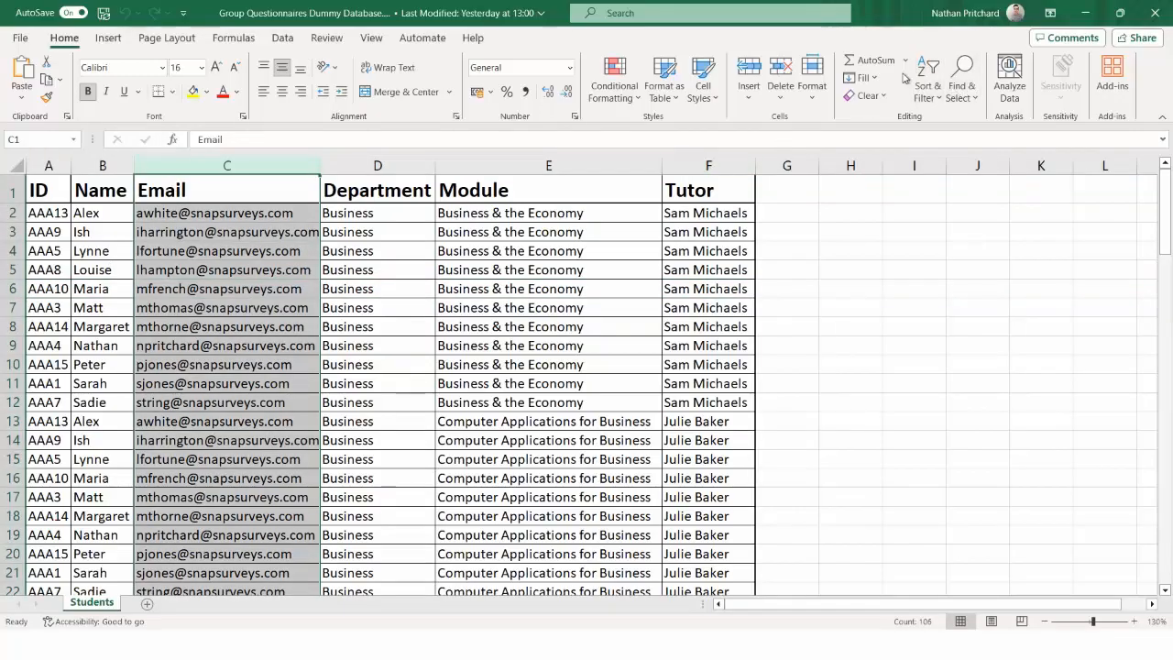
click(926, 87)
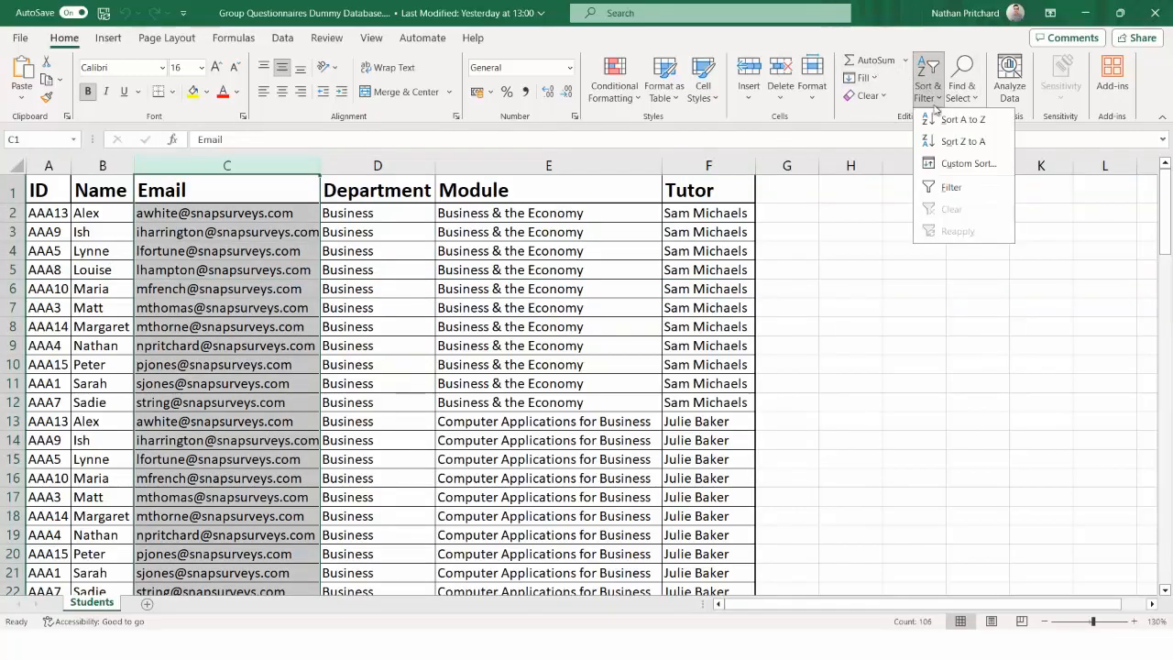
click(958, 116)
click(770, 386)
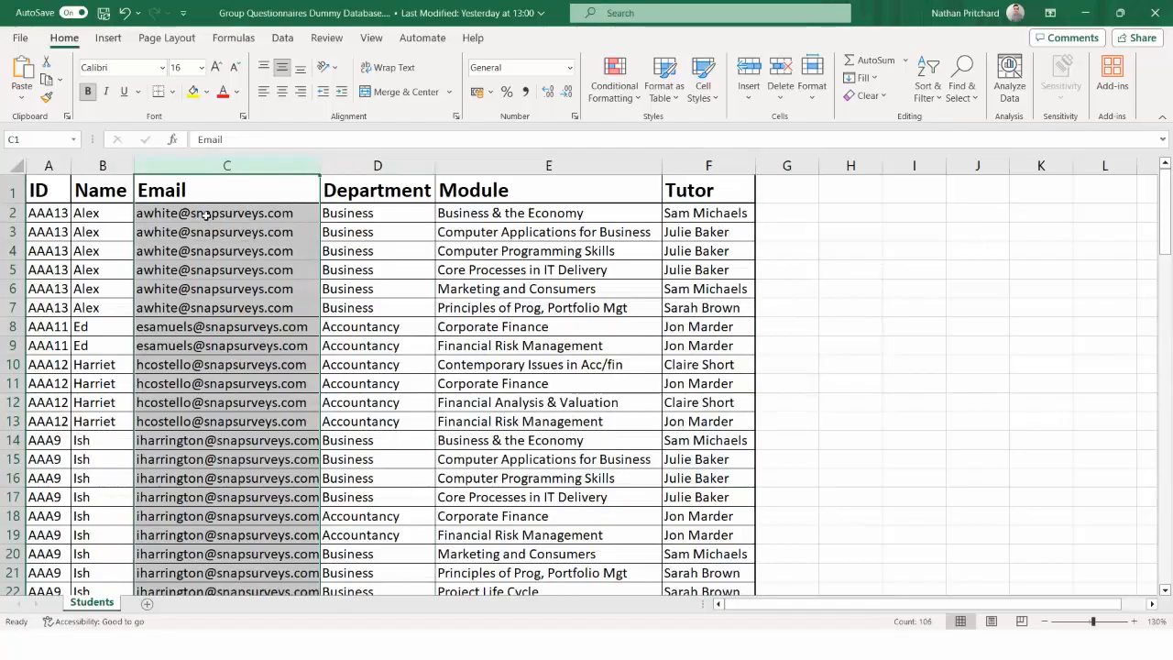
Examine the repeated e-mail entries for individual students, comparing the IDs, e-mails and departments in rows 74 to 82.
drag(220, 212, 198, 345)
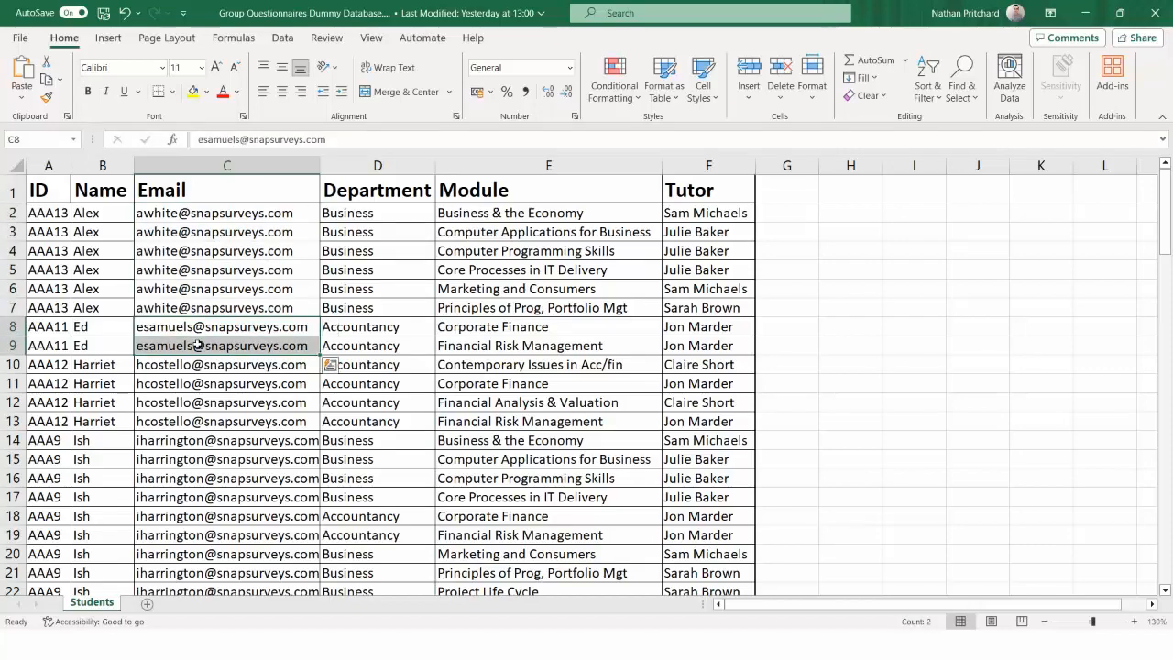
scroll(198, 345, down, 12)
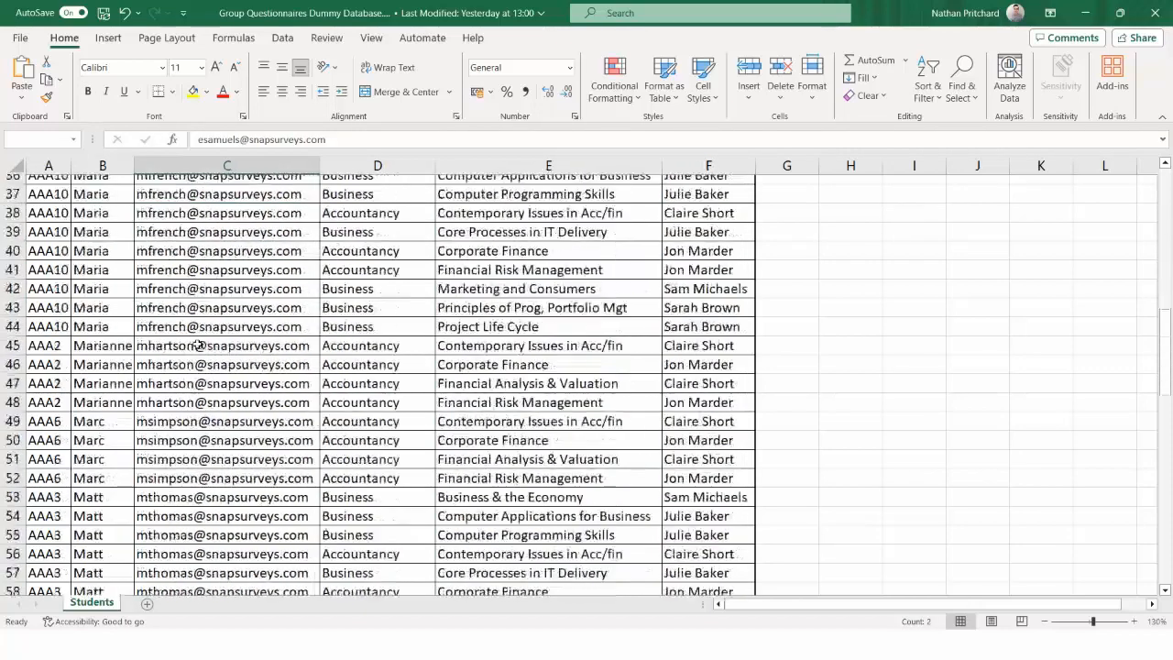
scroll(198, 344, down, 11)
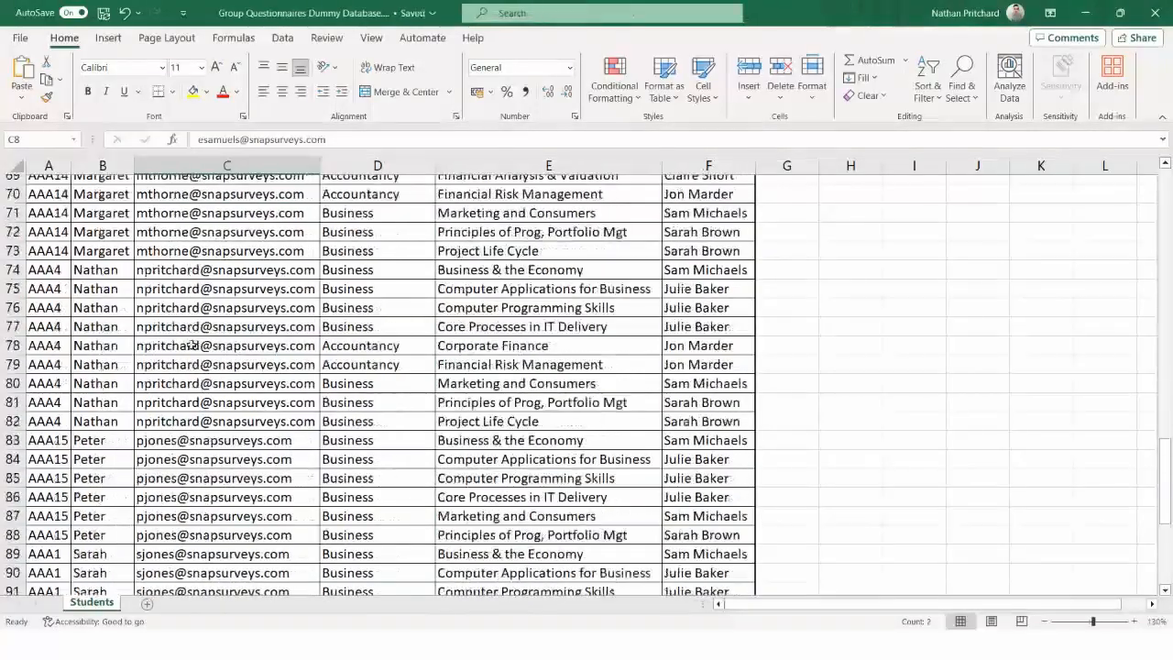
drag(163, 289, 169, 420)
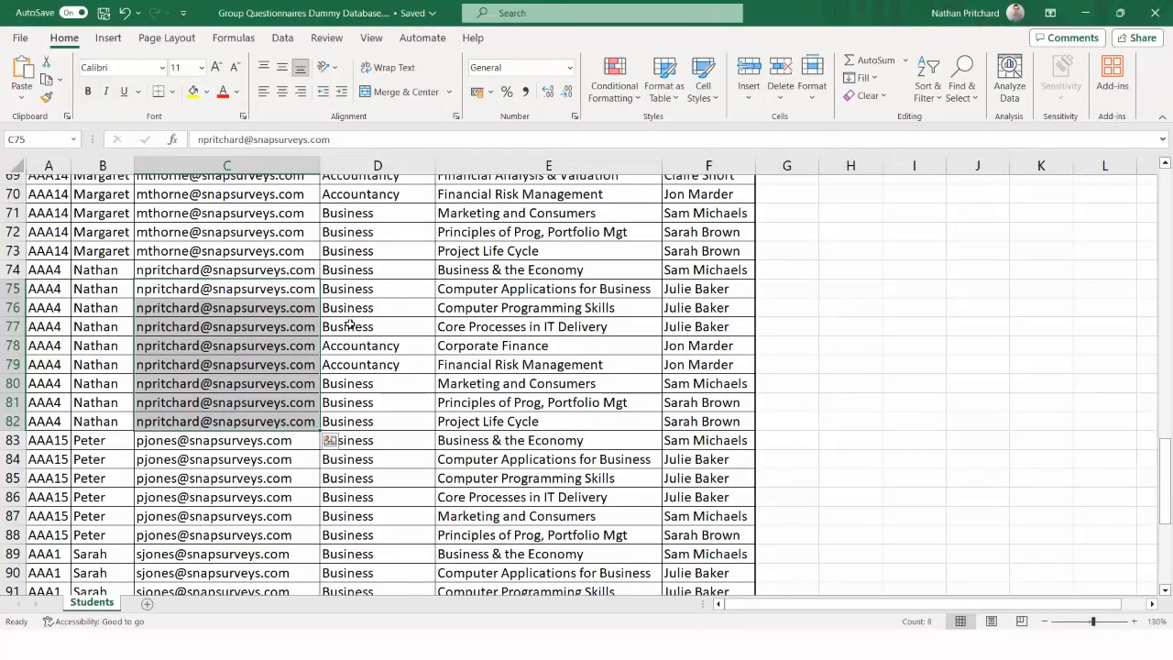
drag(353, 346, 355, 365)
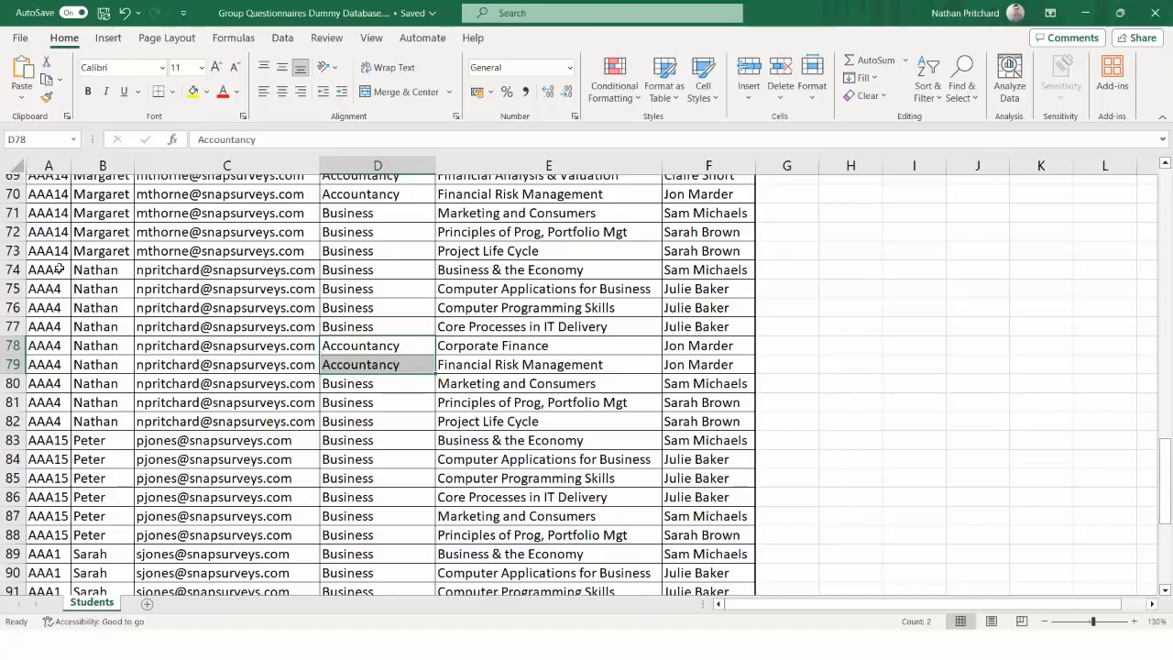
drag(57, 268, 51, 421)
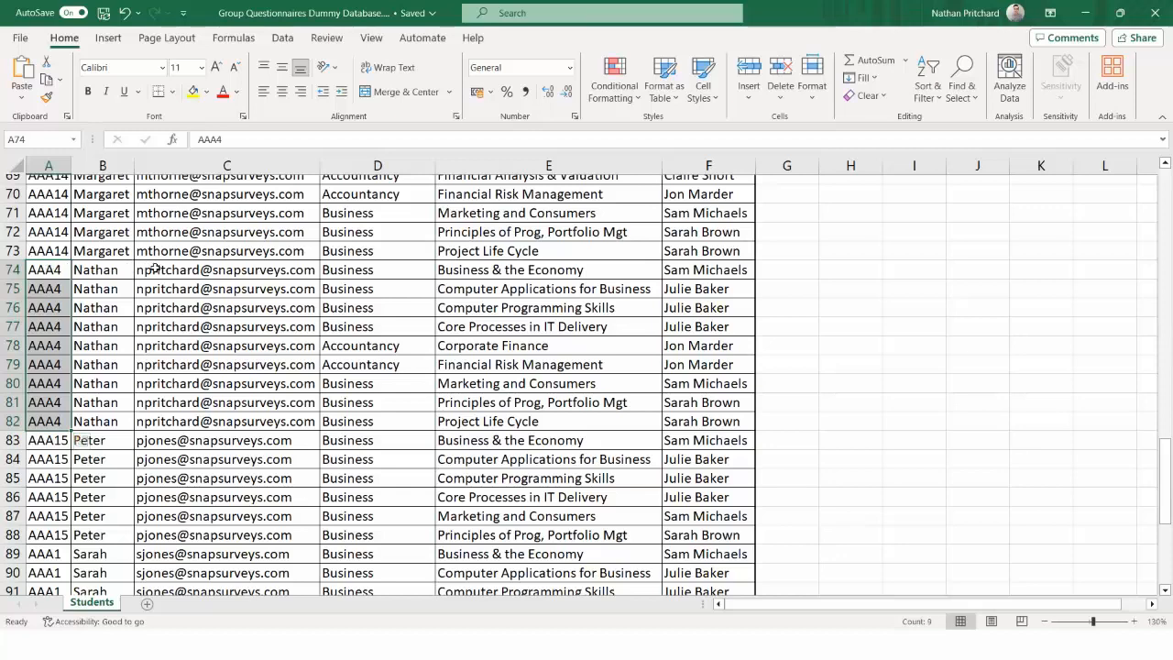
drag(153, 269, 156, 416)
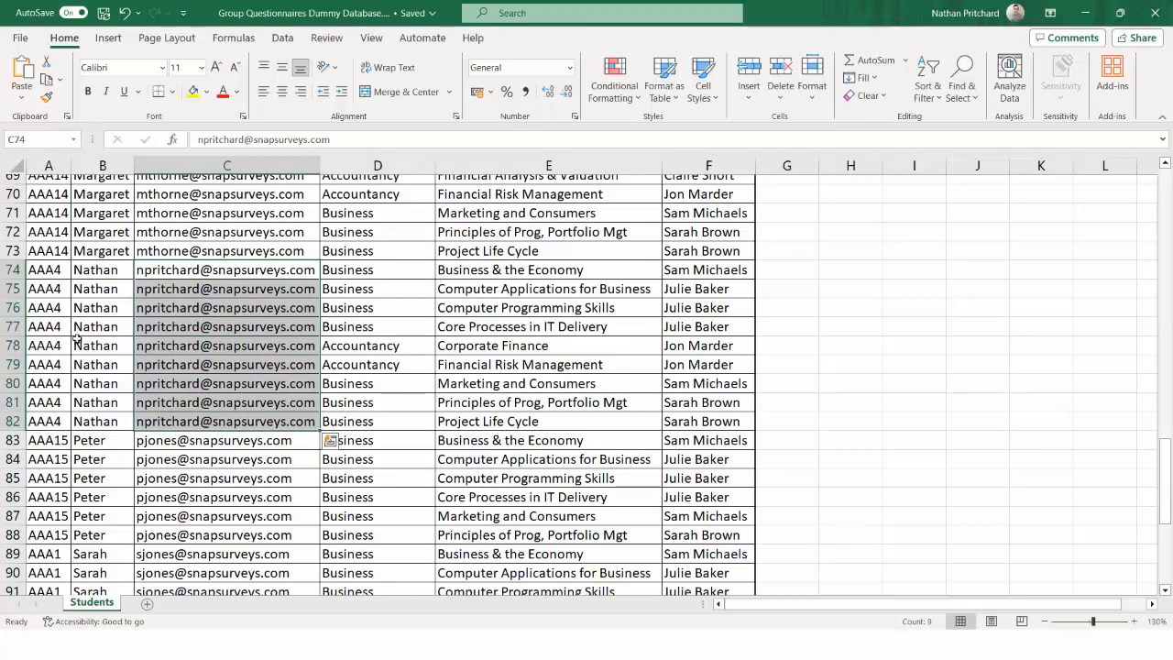
drag(37, 272, 42, 419)
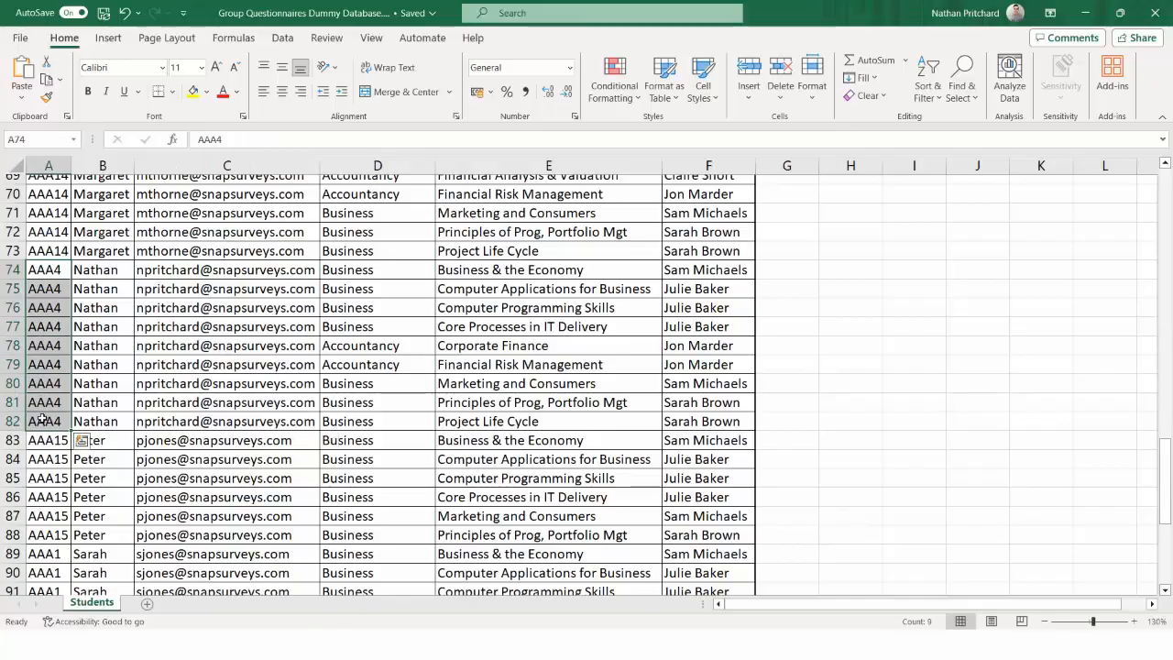
click(182, 273)
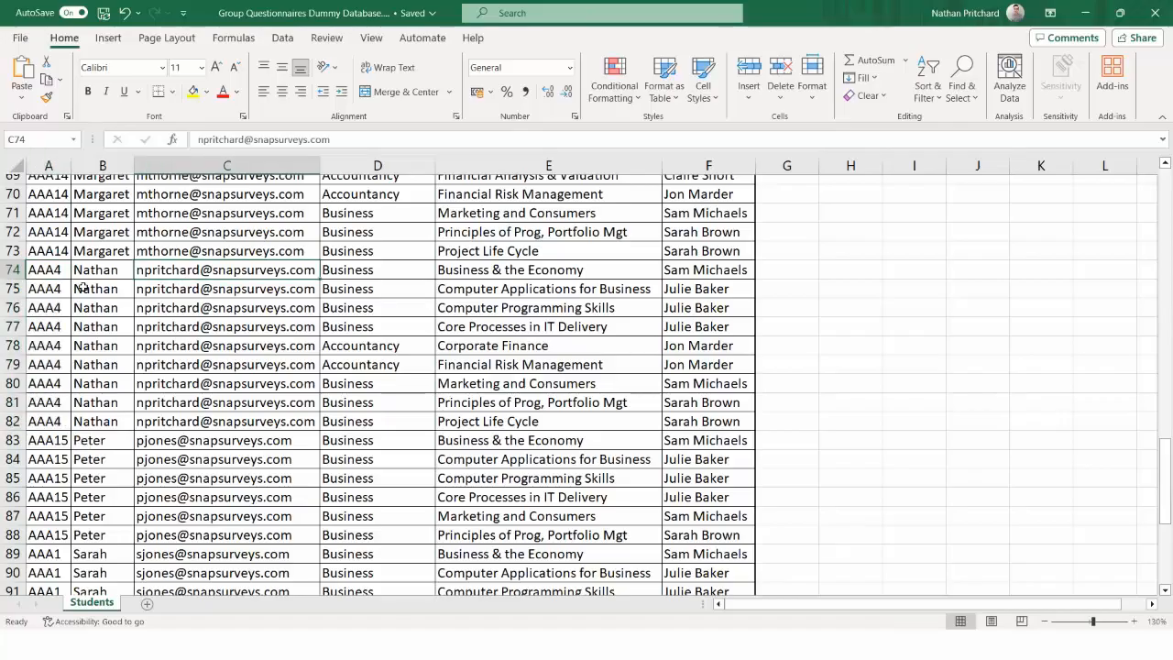
Sort the student table by the Module column from A to Z, expanding the selection to include the adjacent data.
scroll(82, 287, up, 6)
drag(1165, 440, 1167, 194)
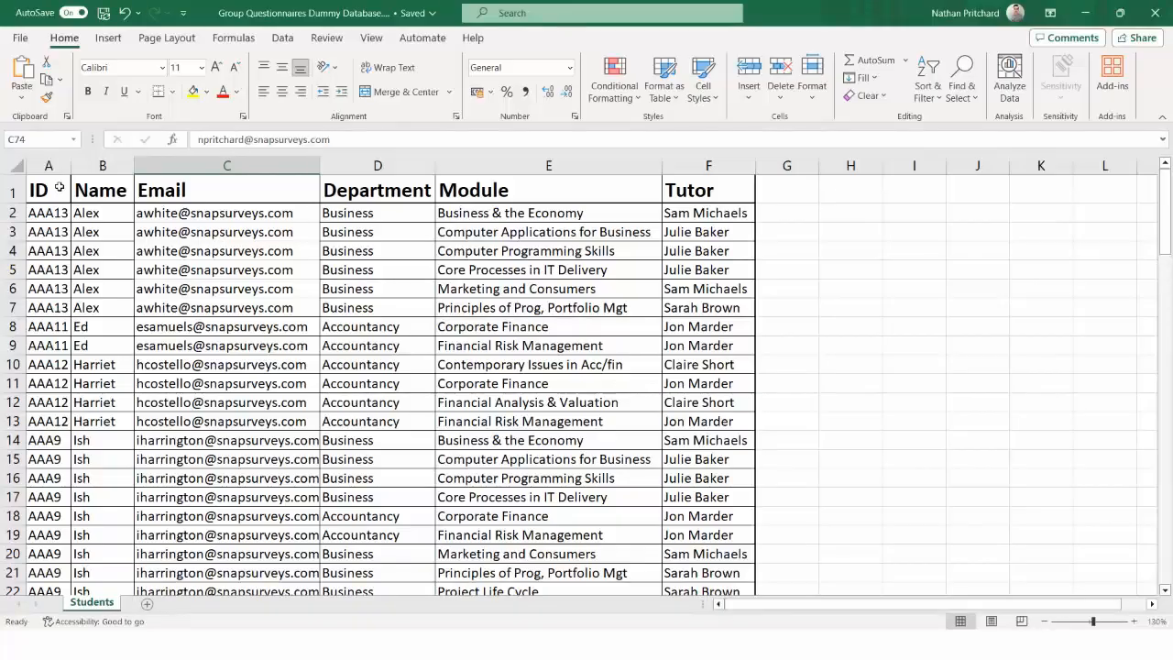
click(516, 163)
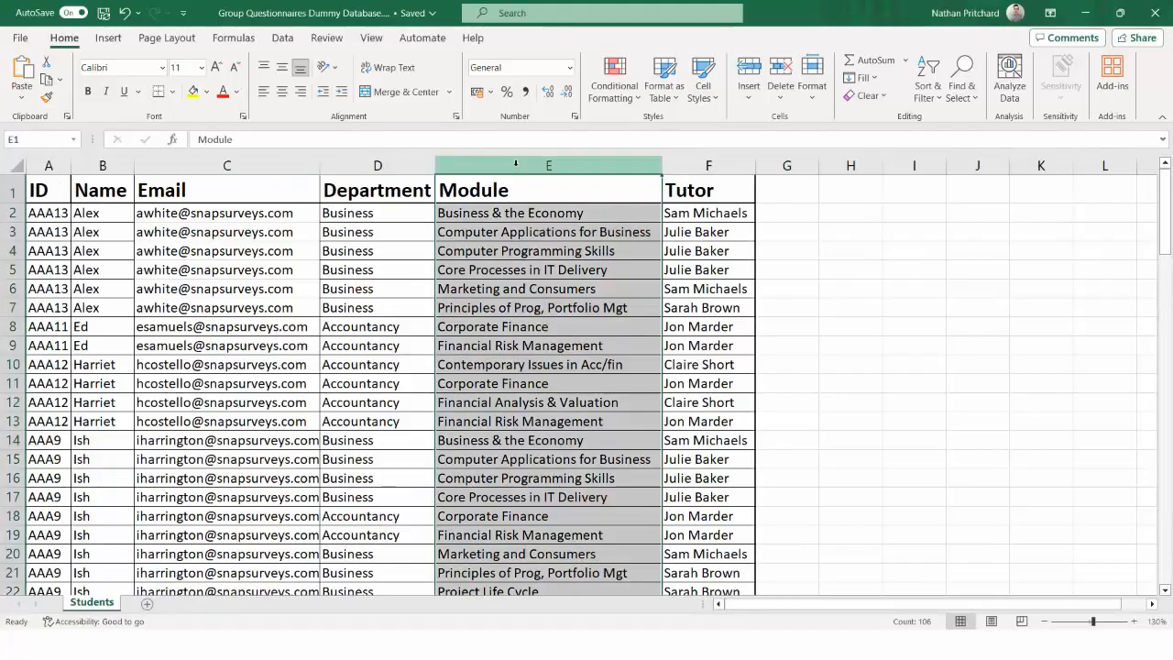
click(928, 87)
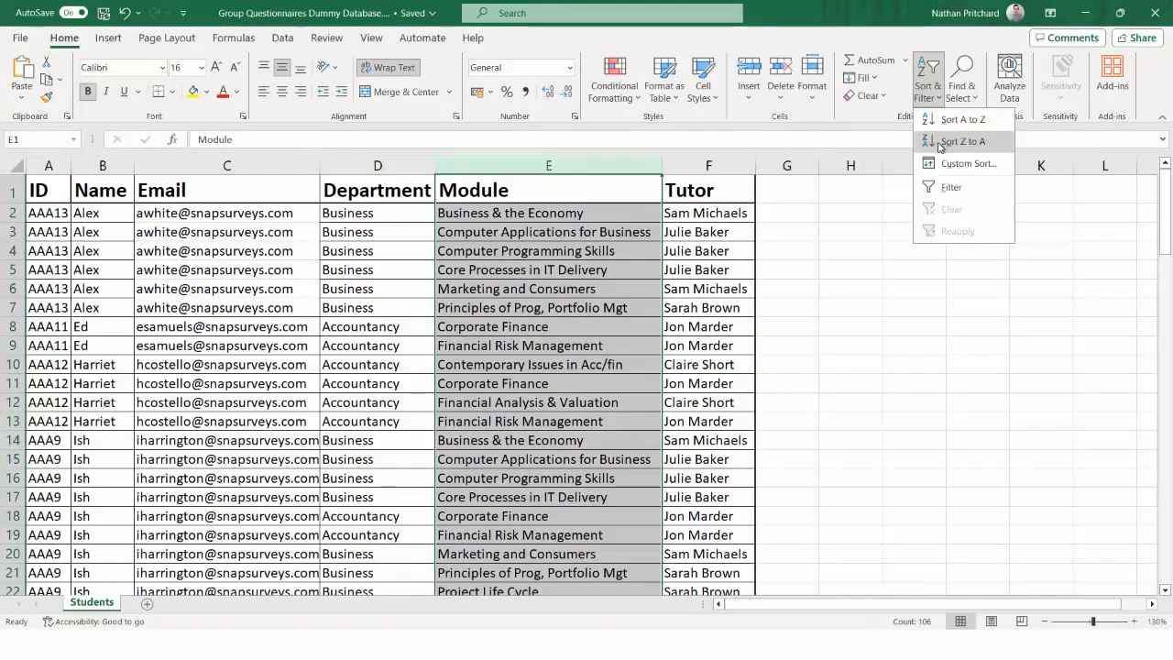
click(950, 123)
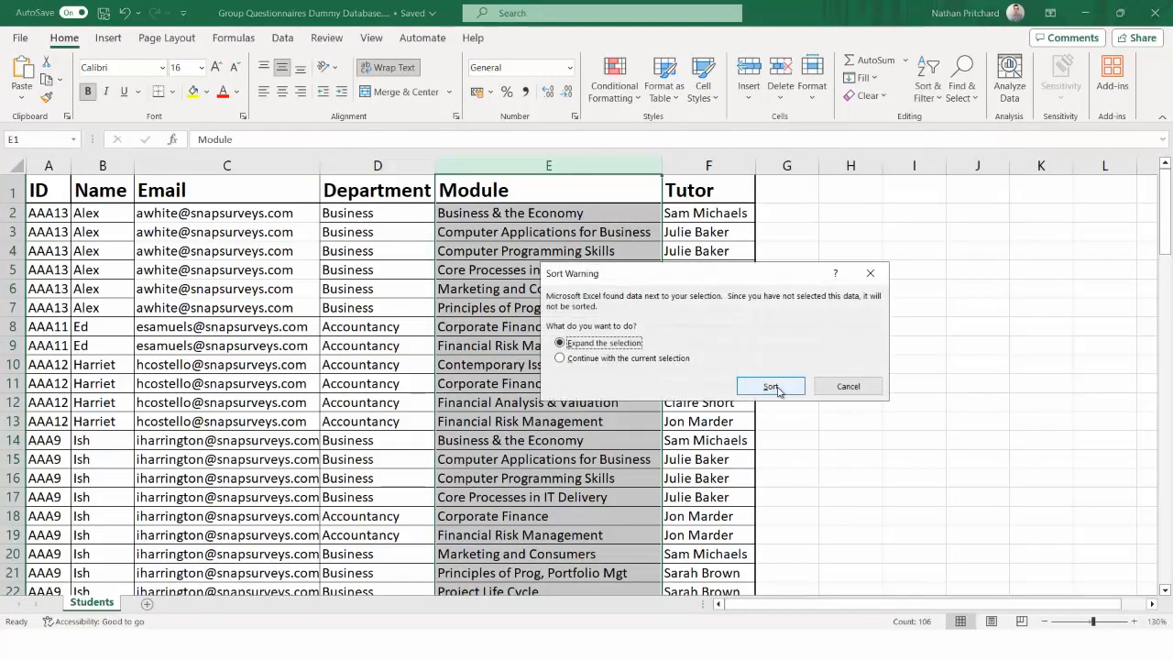
click(777, 389)
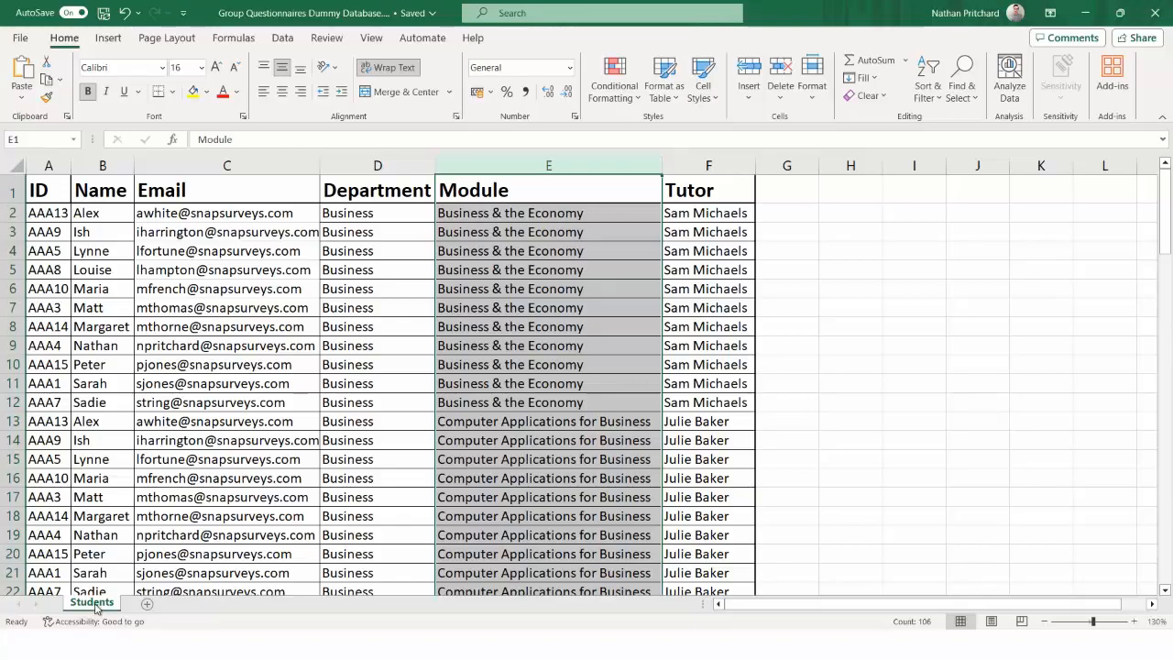
Close the workbook and open the participants overview in the Collect section of the Algood University survey in Snap XMP Online.
click(1157, 14)
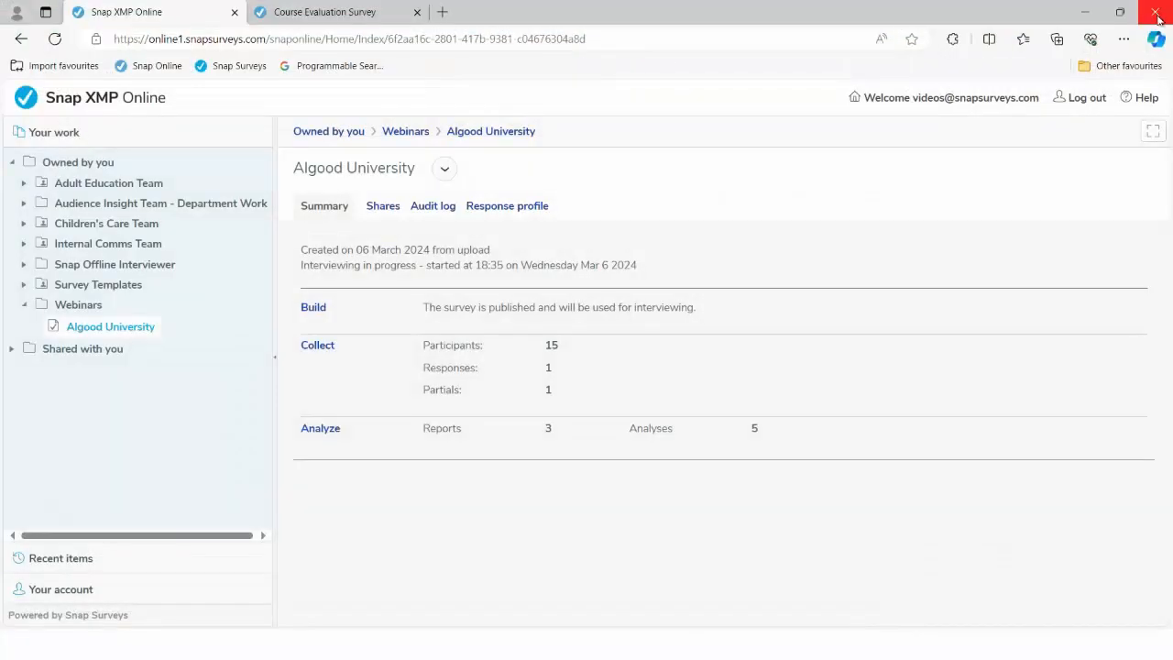
click(318, 345)
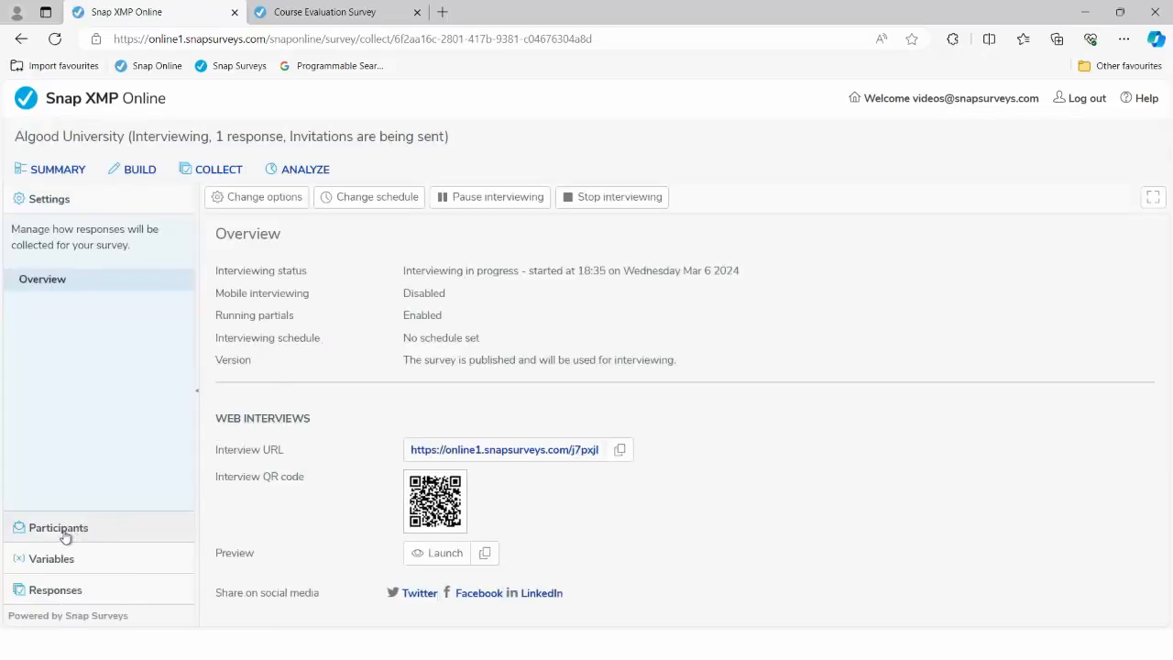
click(64, 535)
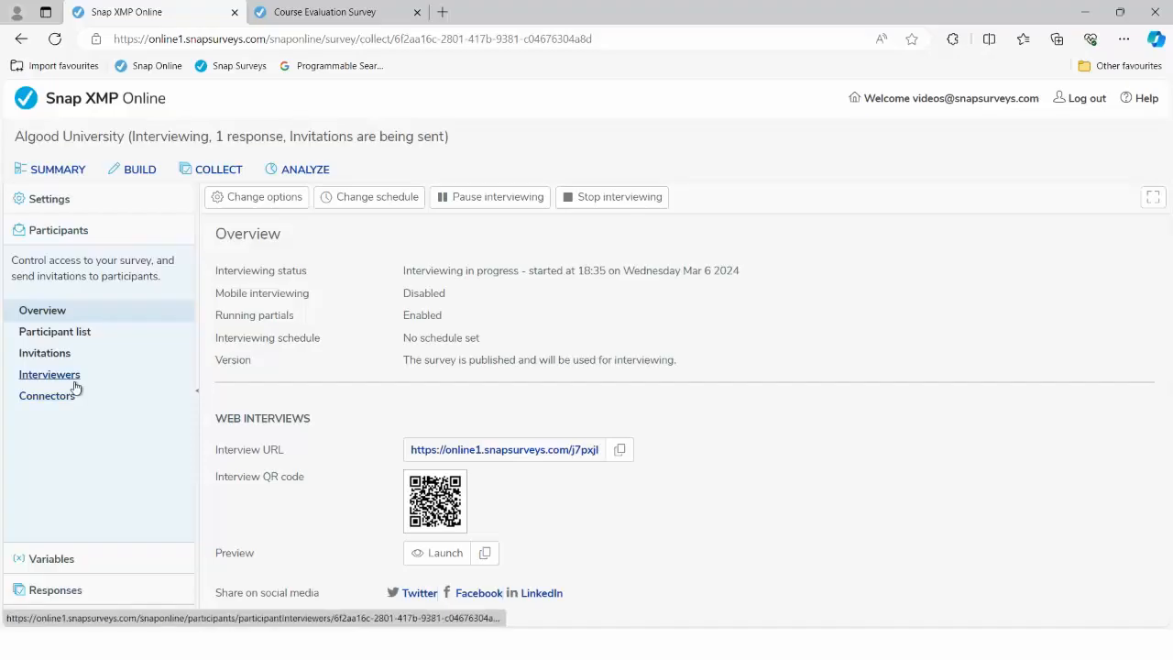
click(39, 312)
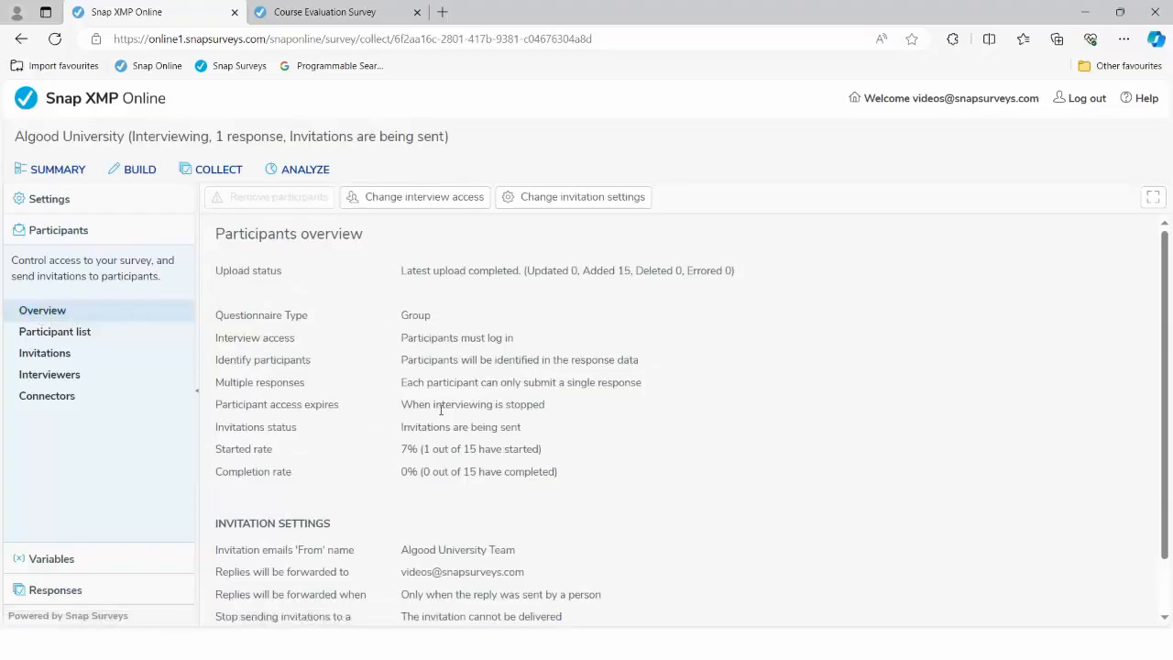
scroll(418, 449, down, 1)
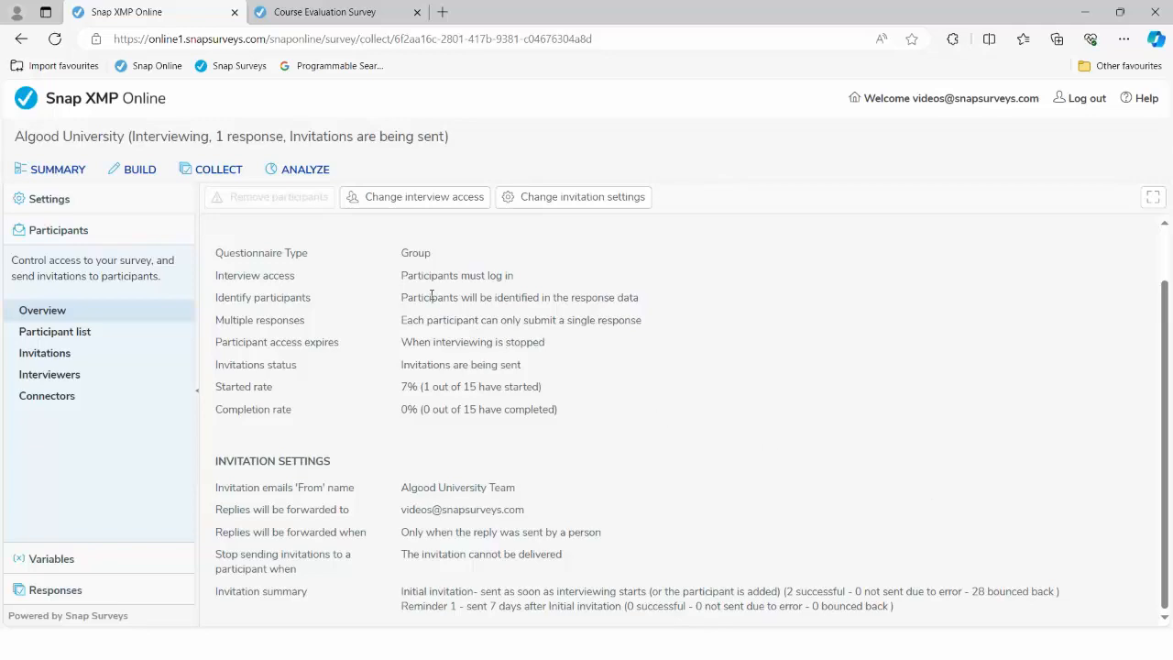
Review the interview access options without changing them, and check the Emails 'From' name in the invitation settings.
click(436, 210)
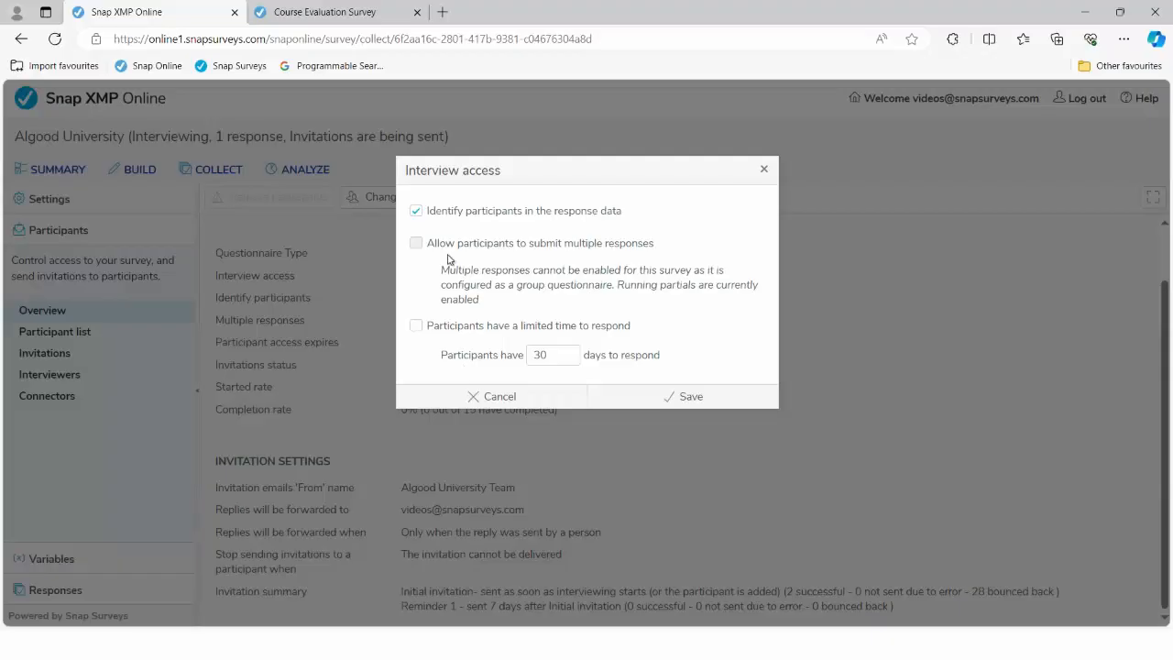
click(493, 394)
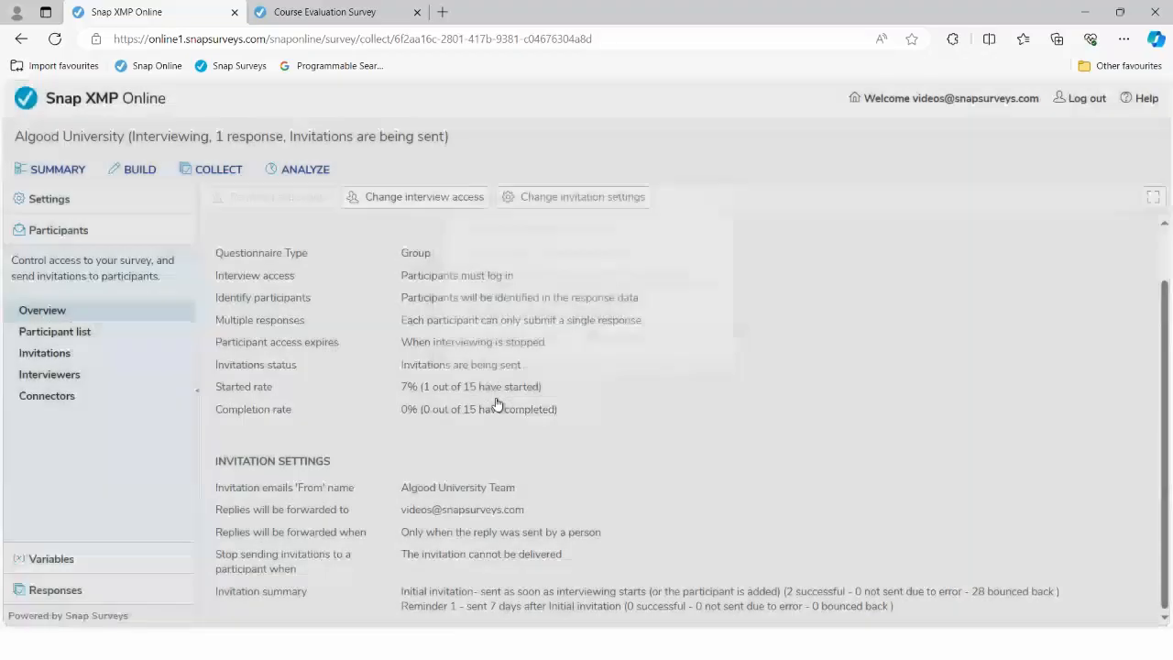
click(553, 198)
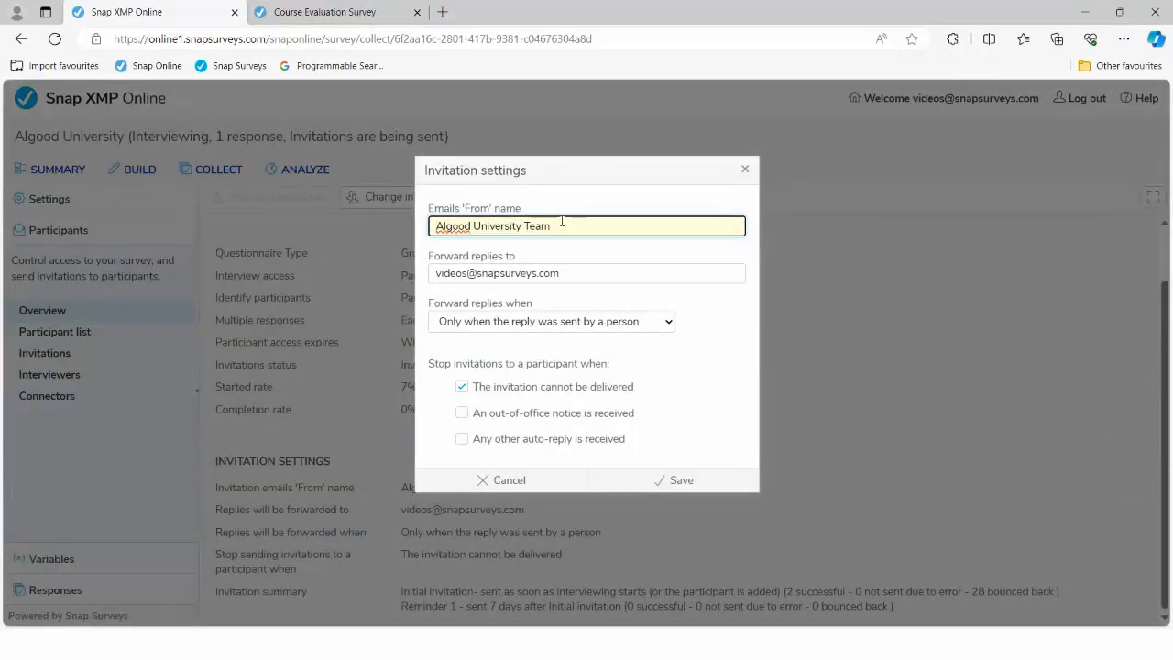
click(549, 225)
triple_click(541, 226)
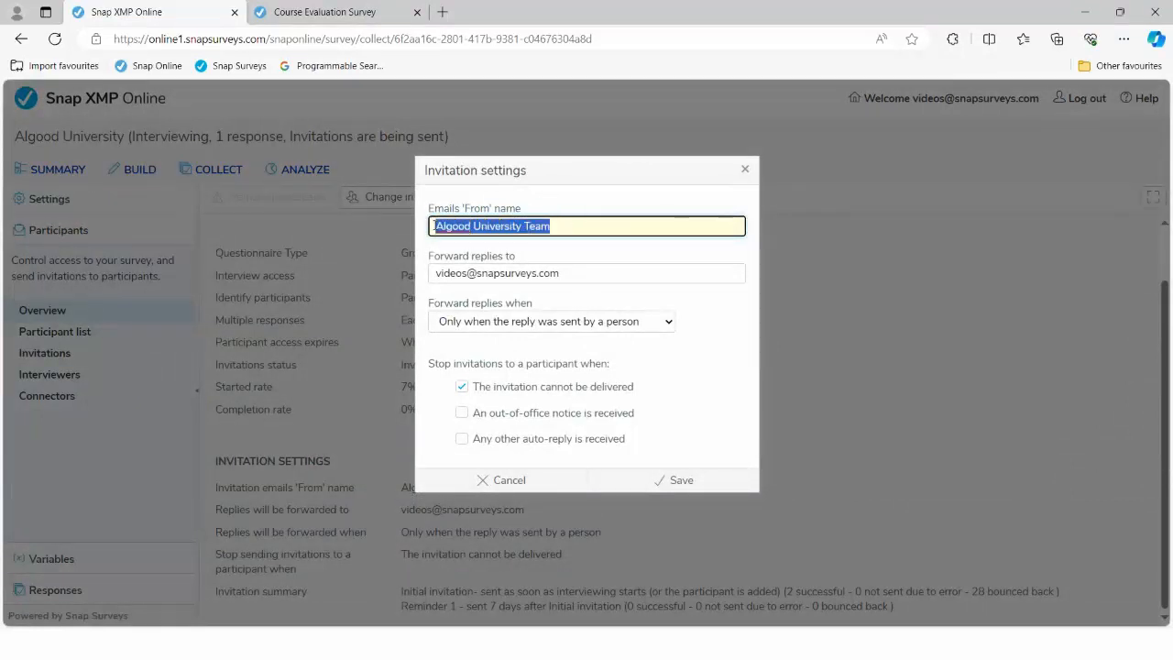
click(555, 226)
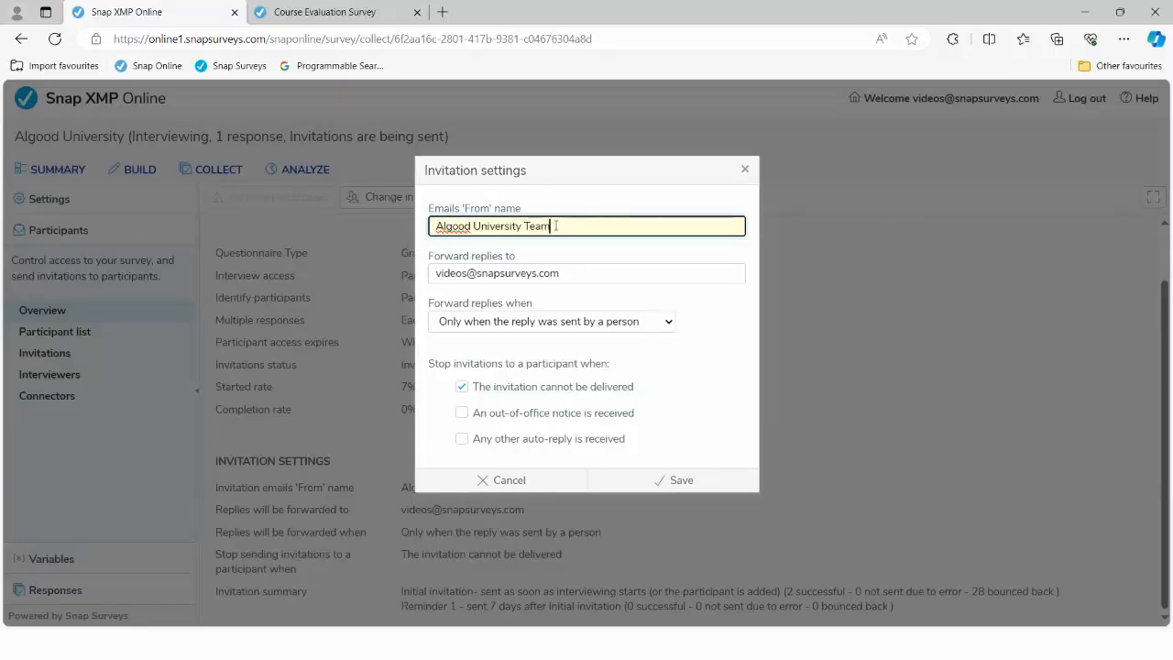
Compare the 'From' name with the sender shown in the Module Evaluation Surveys email, and close the invitation settings without saving.
key(alt+Tab)
key(alt+Tab)
key(alt+Tab)
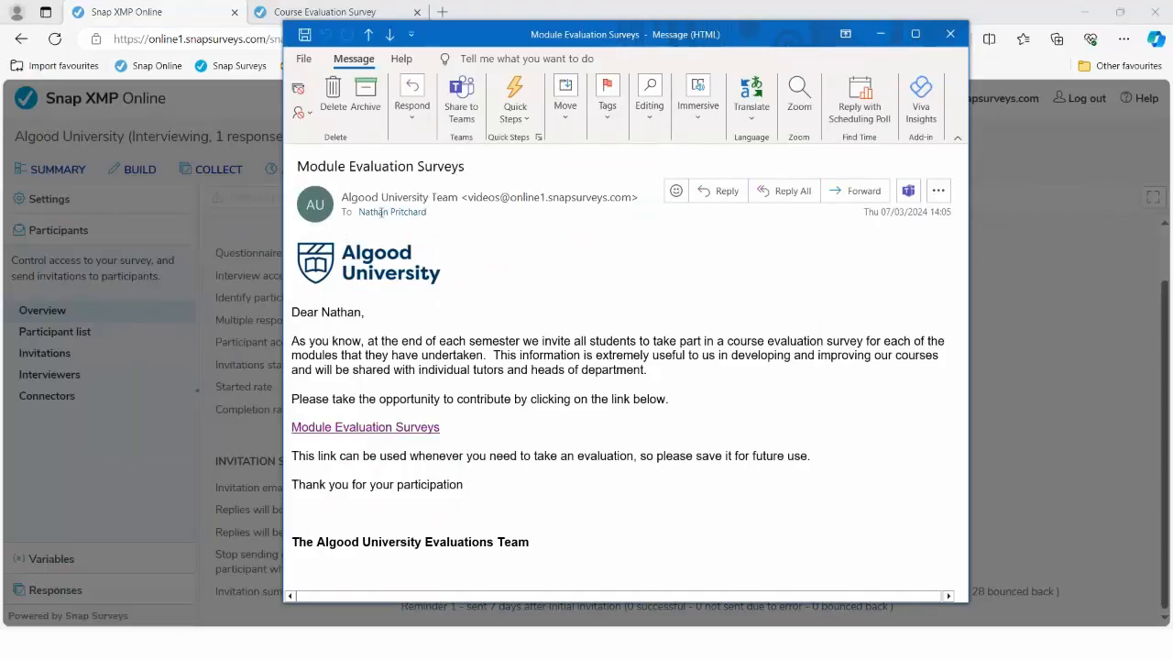
mouse_move(381, 212)
key(alt+Tab)
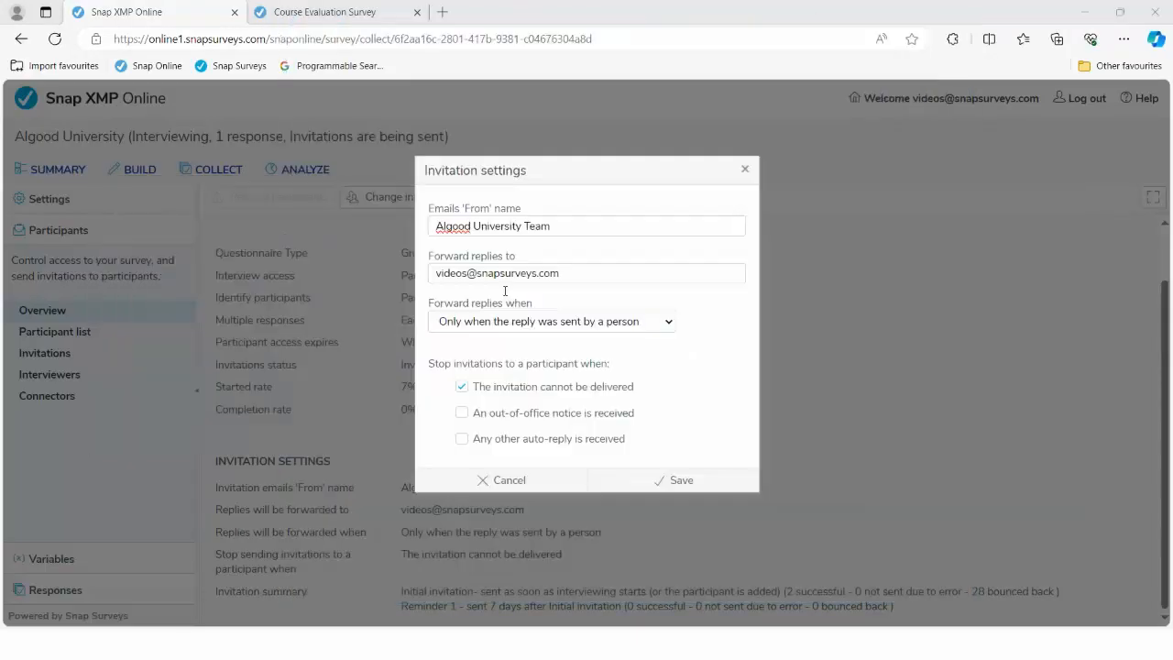
click(509, 482)
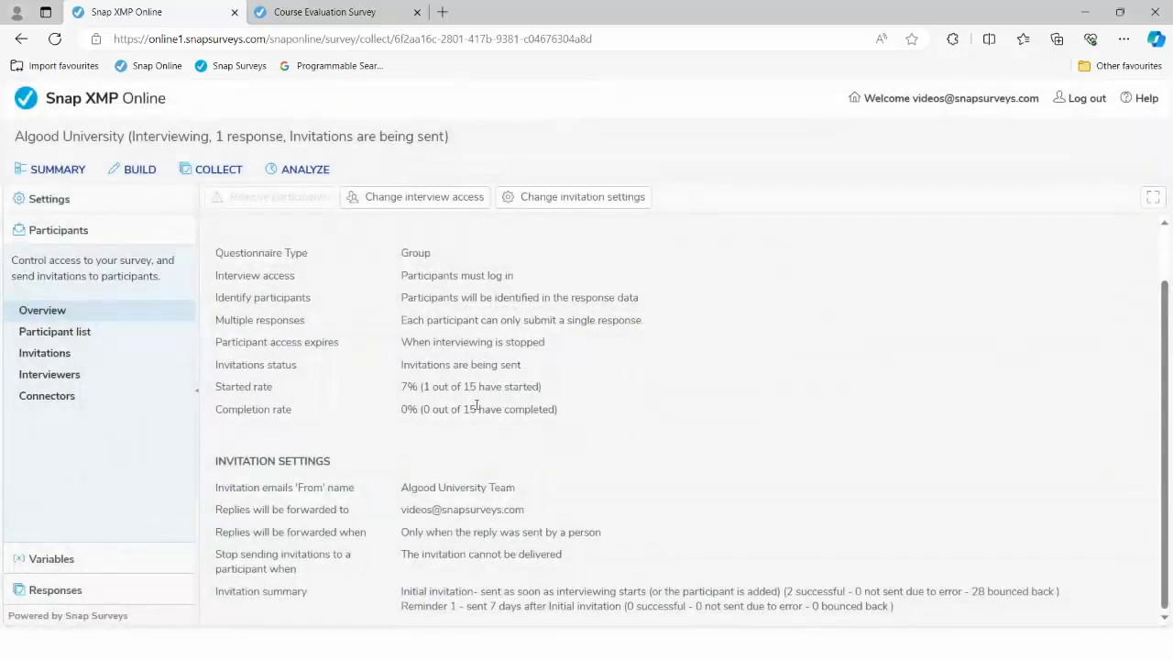
Start a participant upload from the participant list using the Update participants option.
click(66, 334)
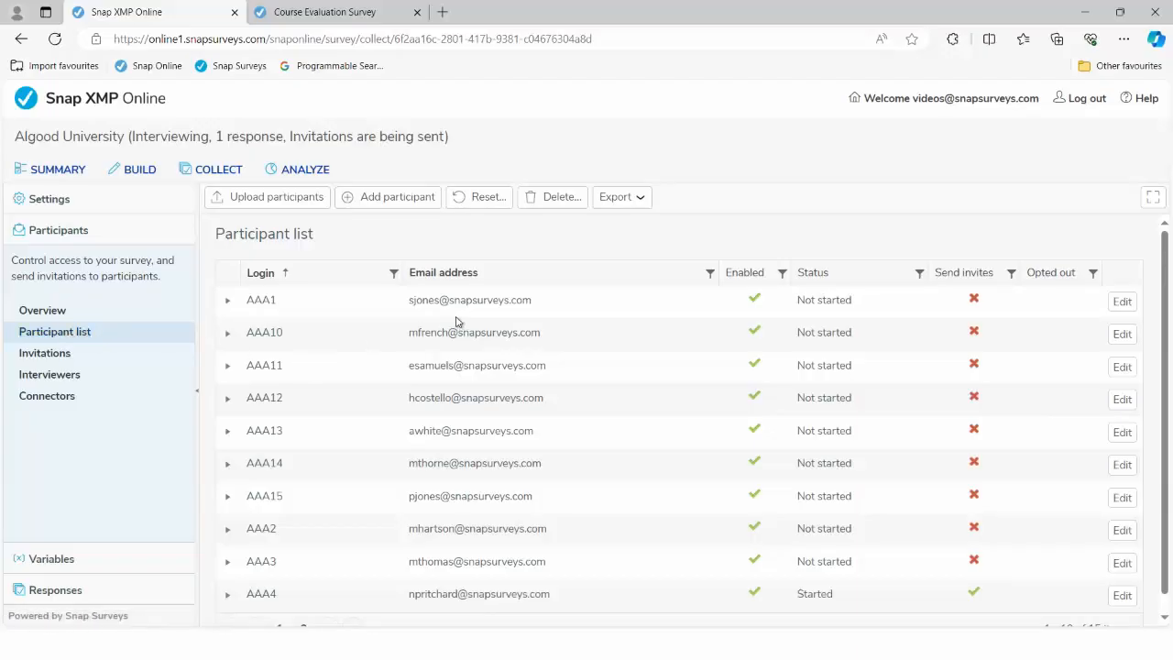
click(272, 211)
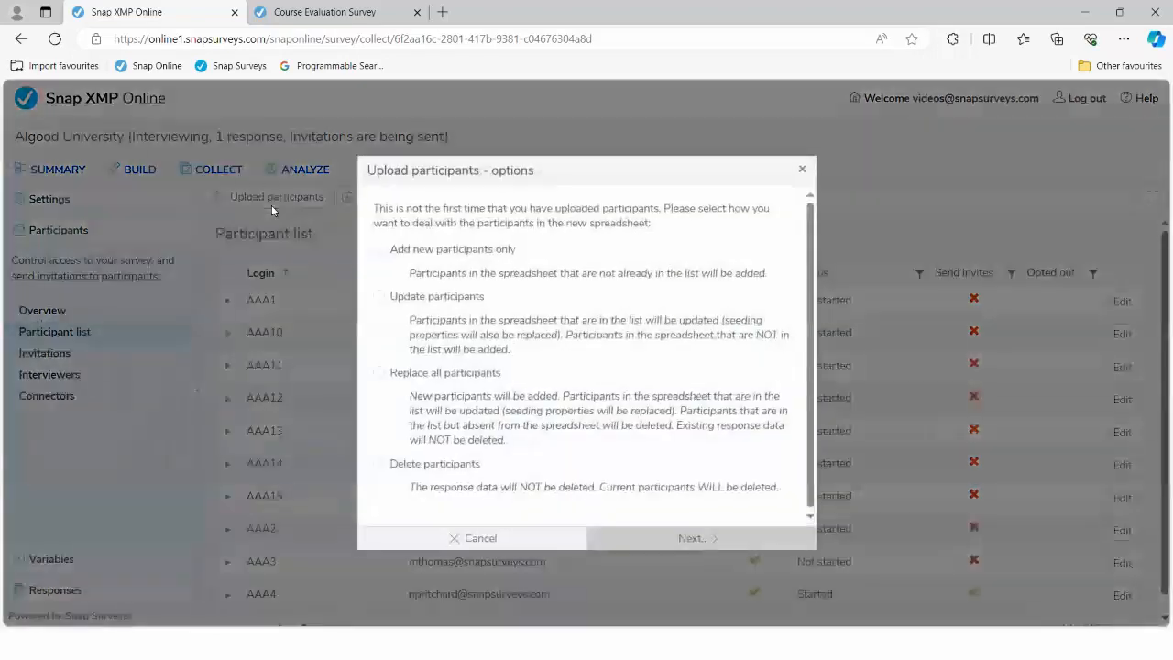
click(380, 297)
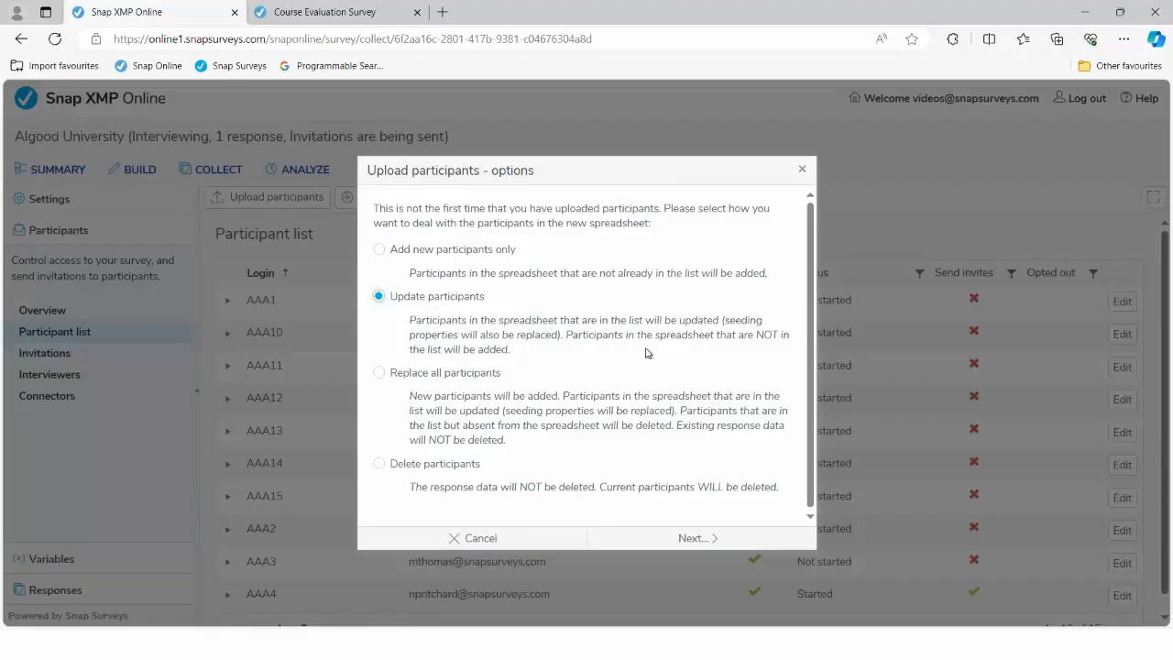
click(696, 540)
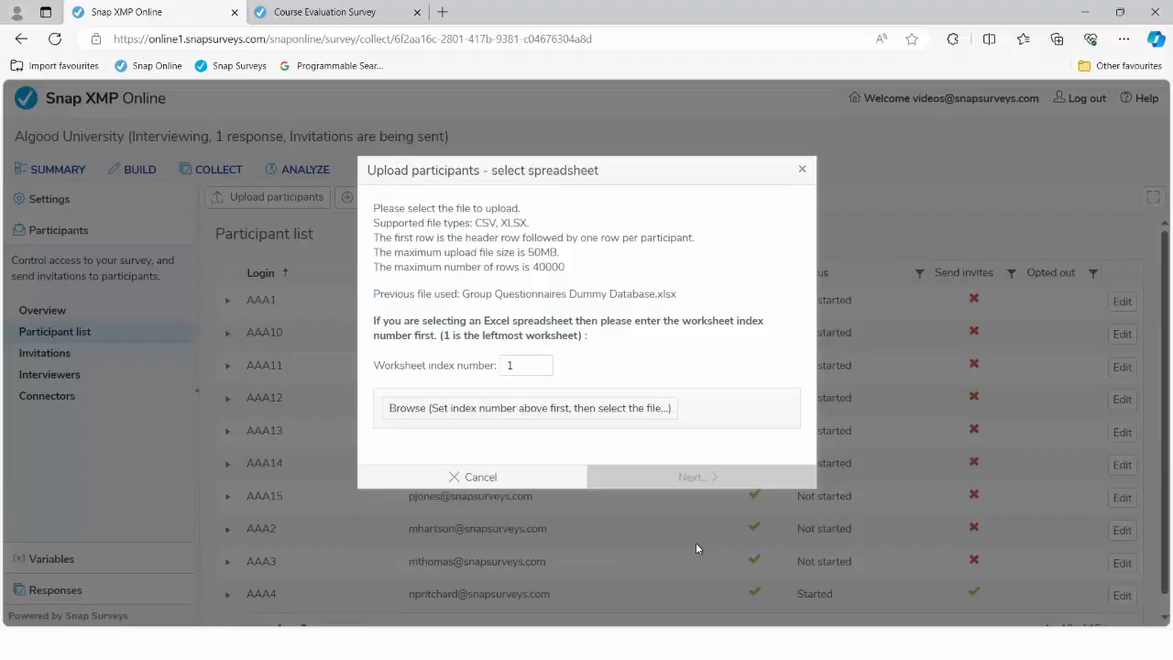
Select Group Questionnaires Dummy Database.xlsx from the Desktop as the spreadsheet to upload and continue to the survey options.
click(518, 411)
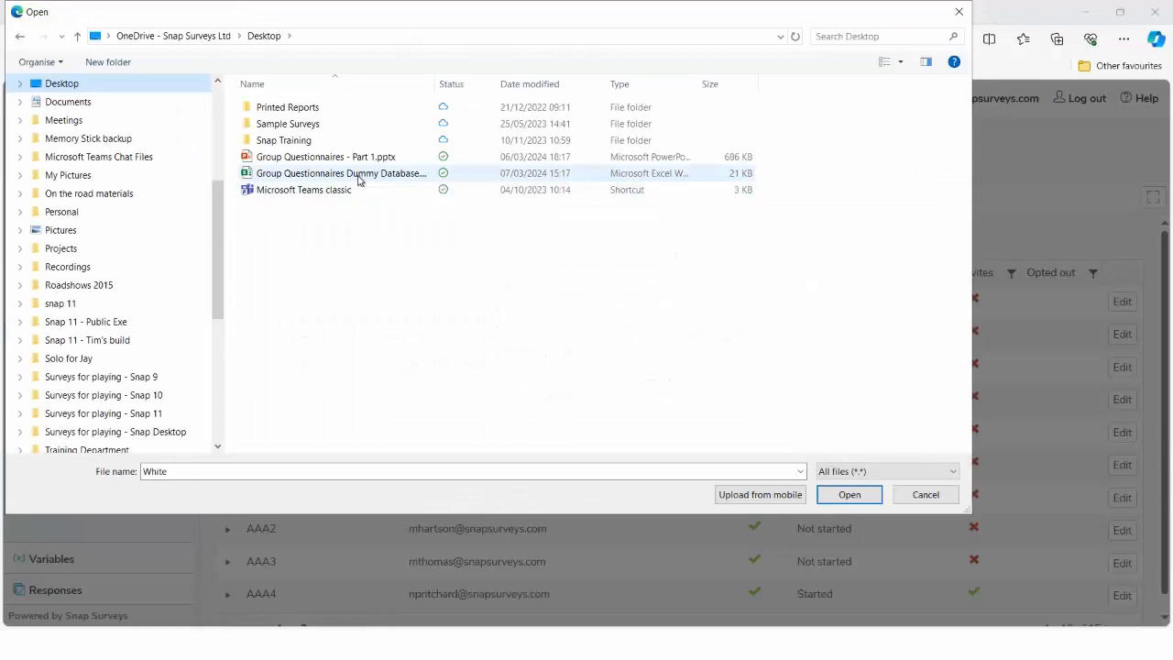
double_click(359, 173)
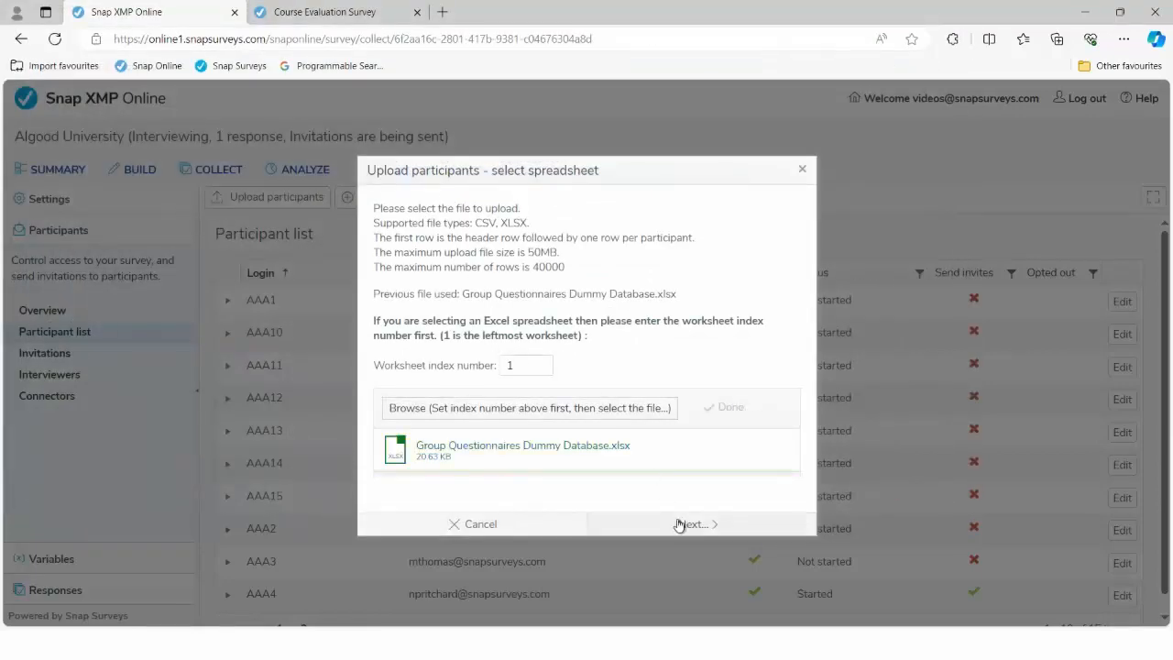
click(679, 524)
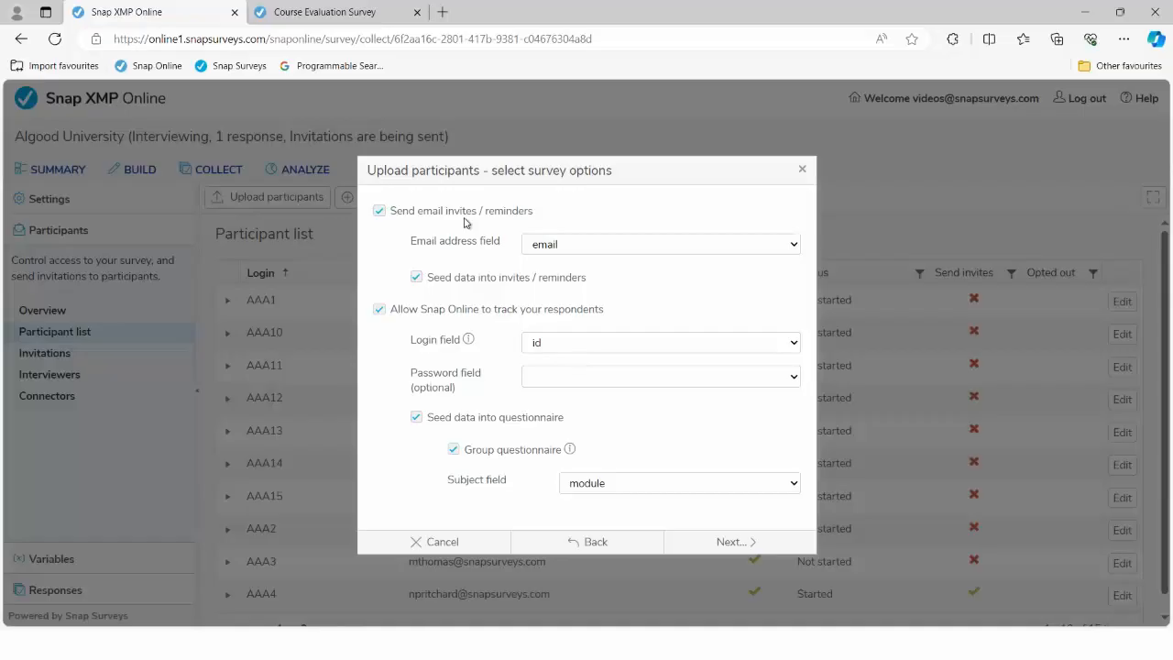
Check the available field choices and accept email as the email address field, id as the login field and module as the subject field.
click(586, 250)
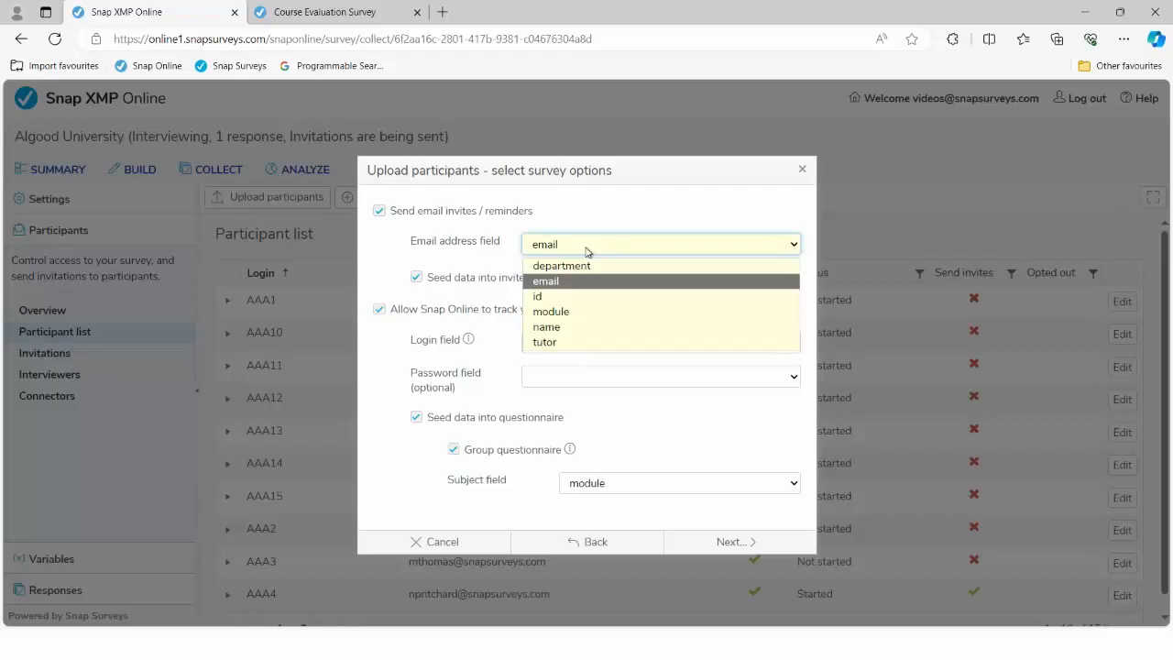
click(586, 249)
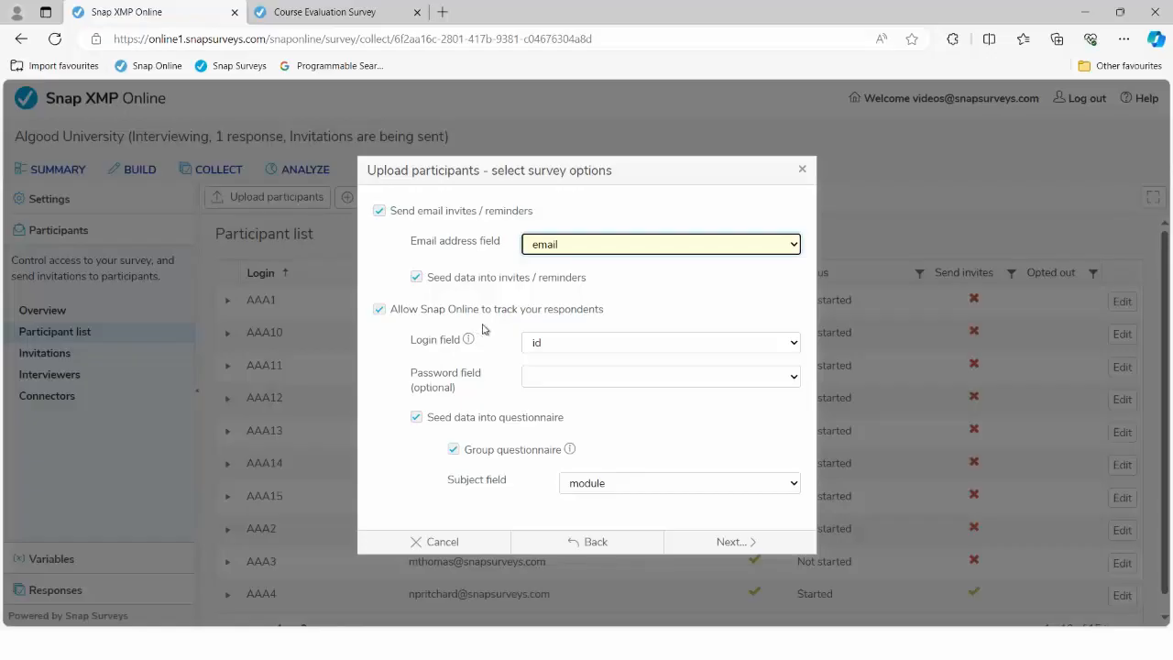
click(554, 342)
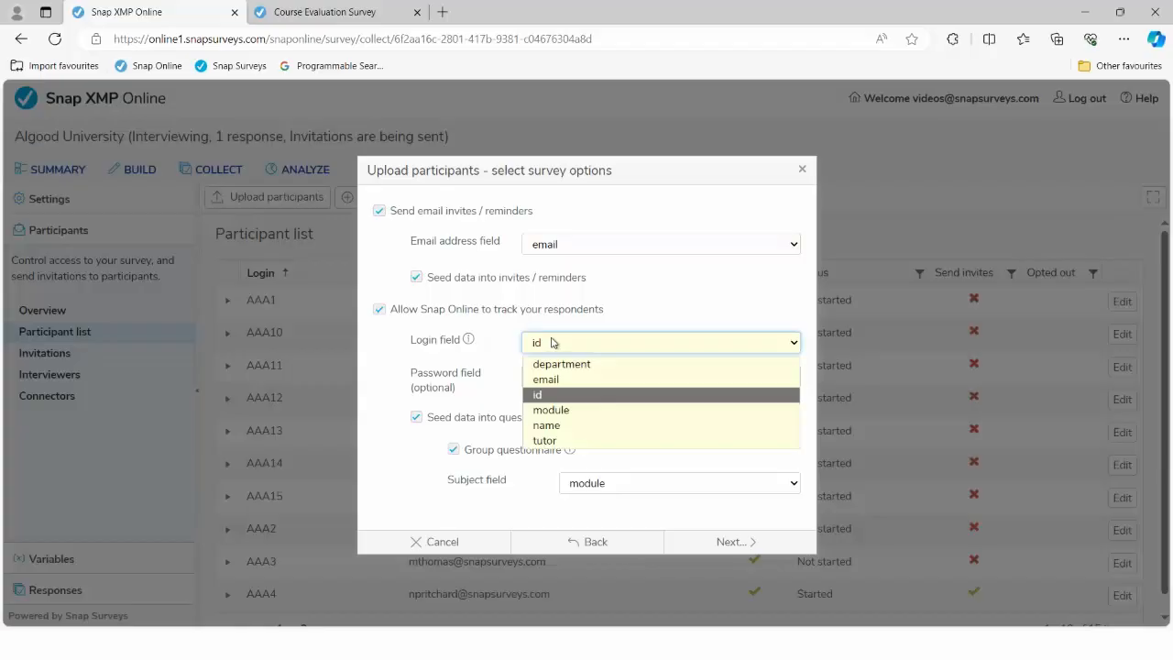
click(554, 343)
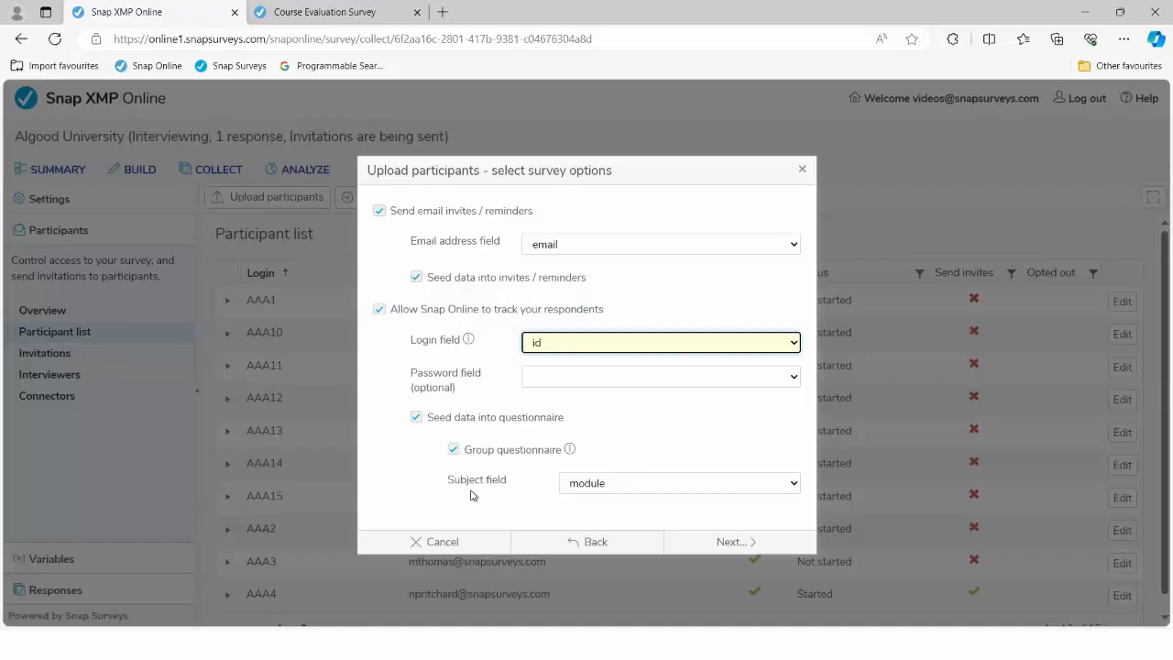
click(628, 483)
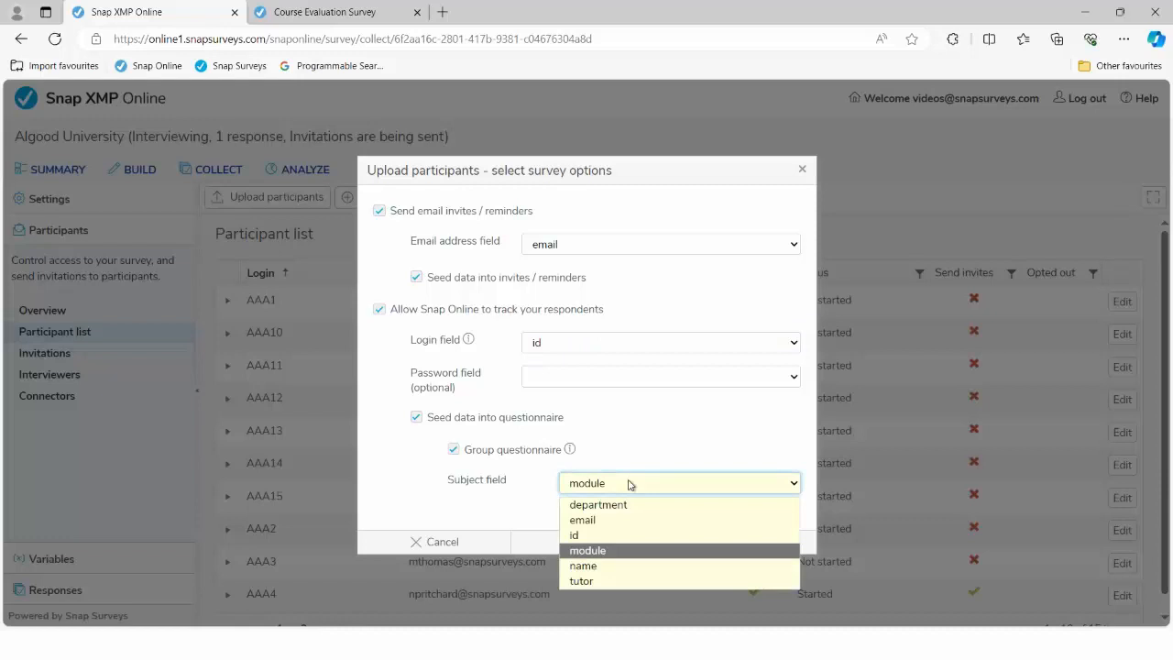
click(628, 483)
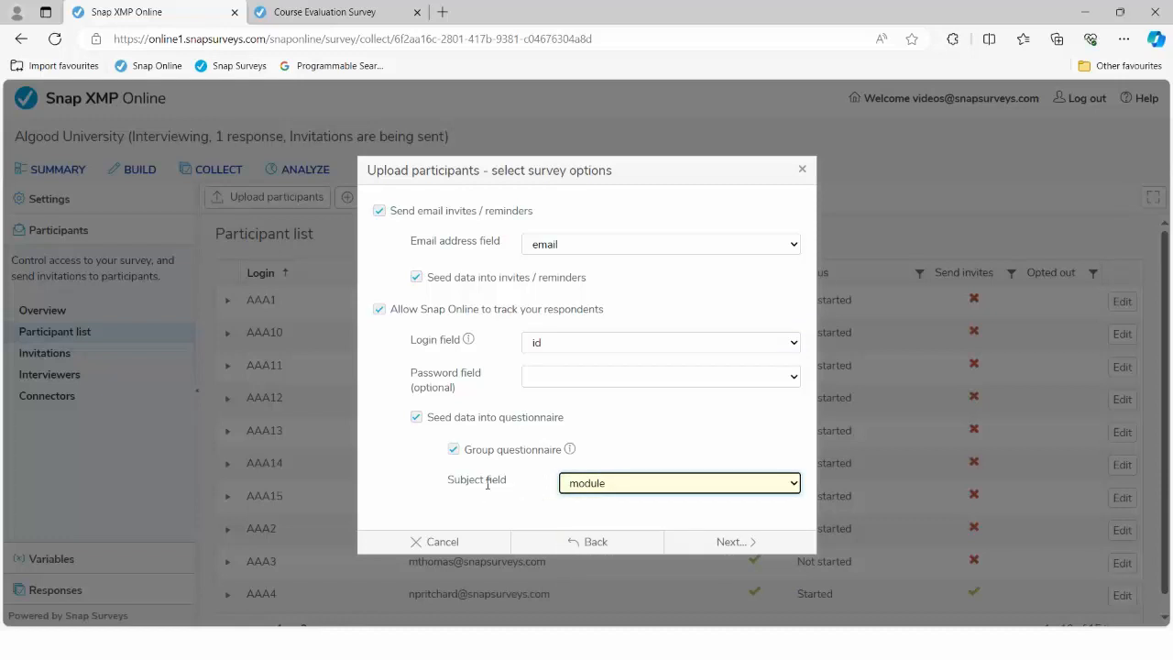
click(723, 548)
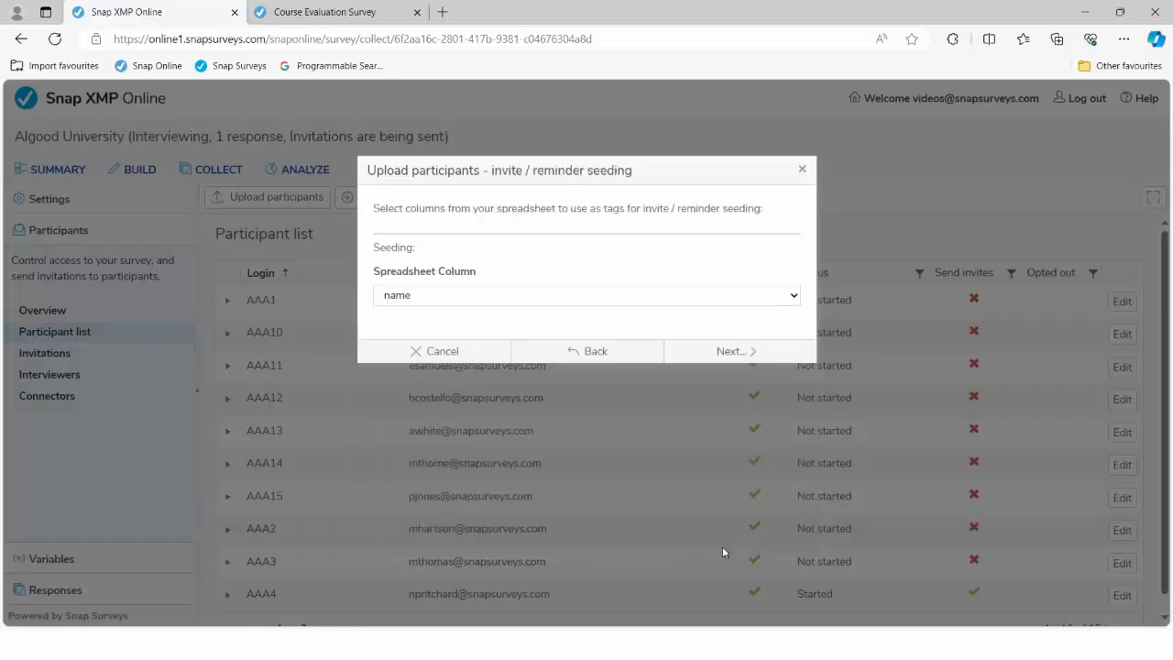
Keep name as the spreadsheet column for invite and reminder seeding and continue to questionnaire seeding.
click(469, 298)
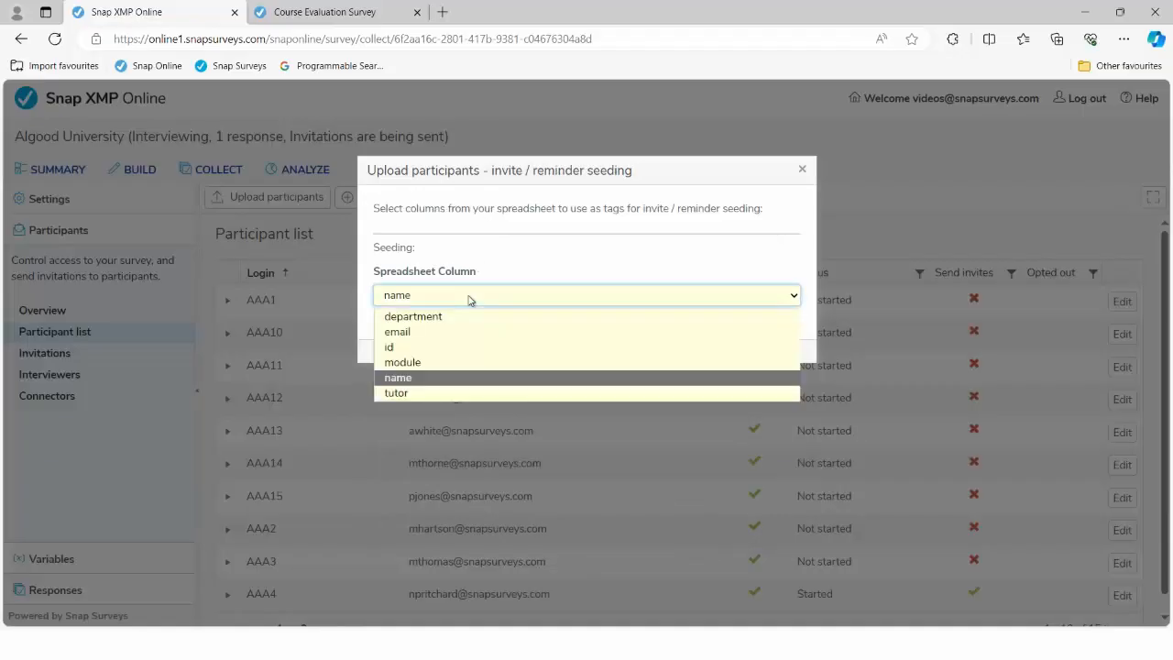
click(469, 297)
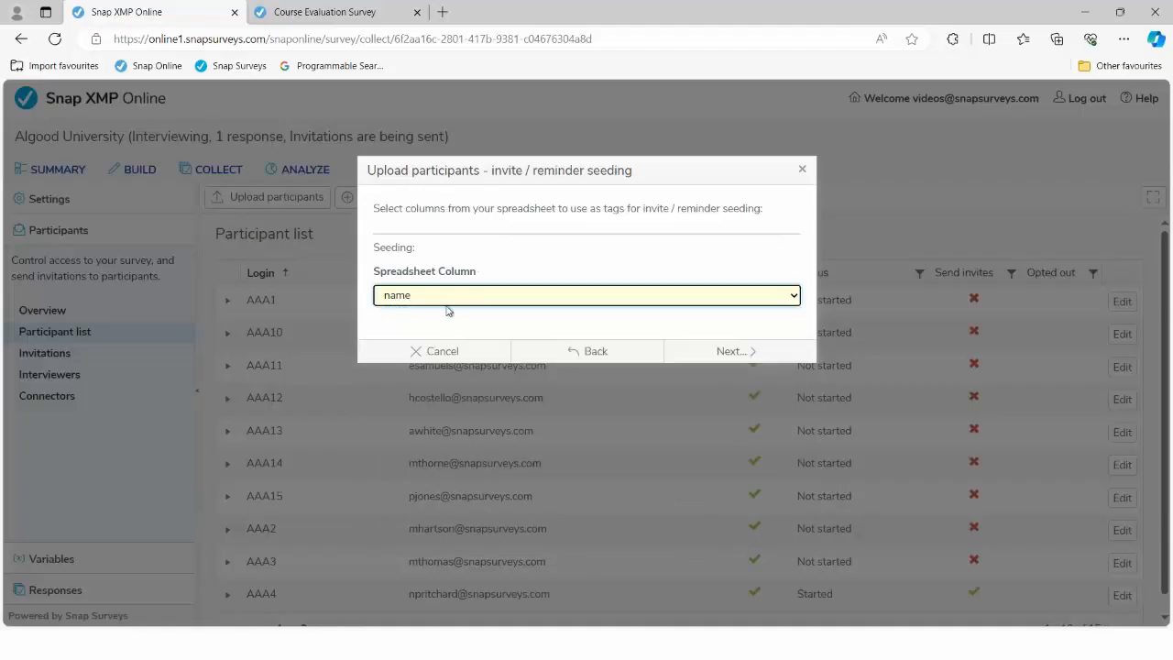
click(728, 351)
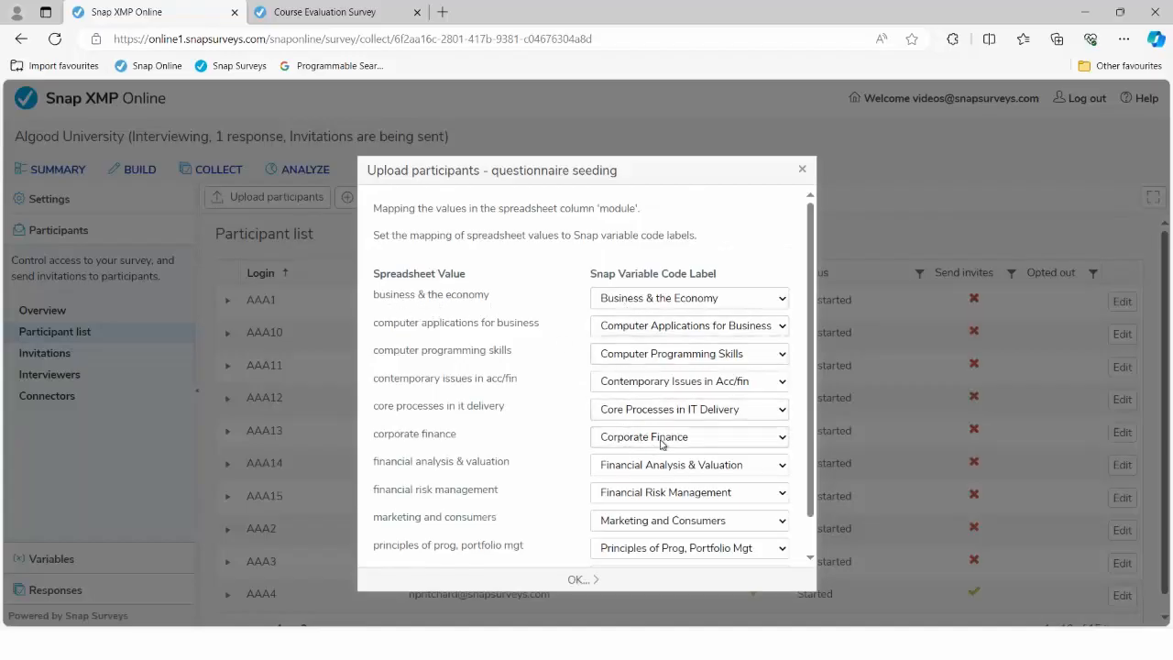
Review how the module and tutor spreadsheet values map to the Snap variable code labels, leaving both mappings as they are.
scroll(662, 444, down, 1)
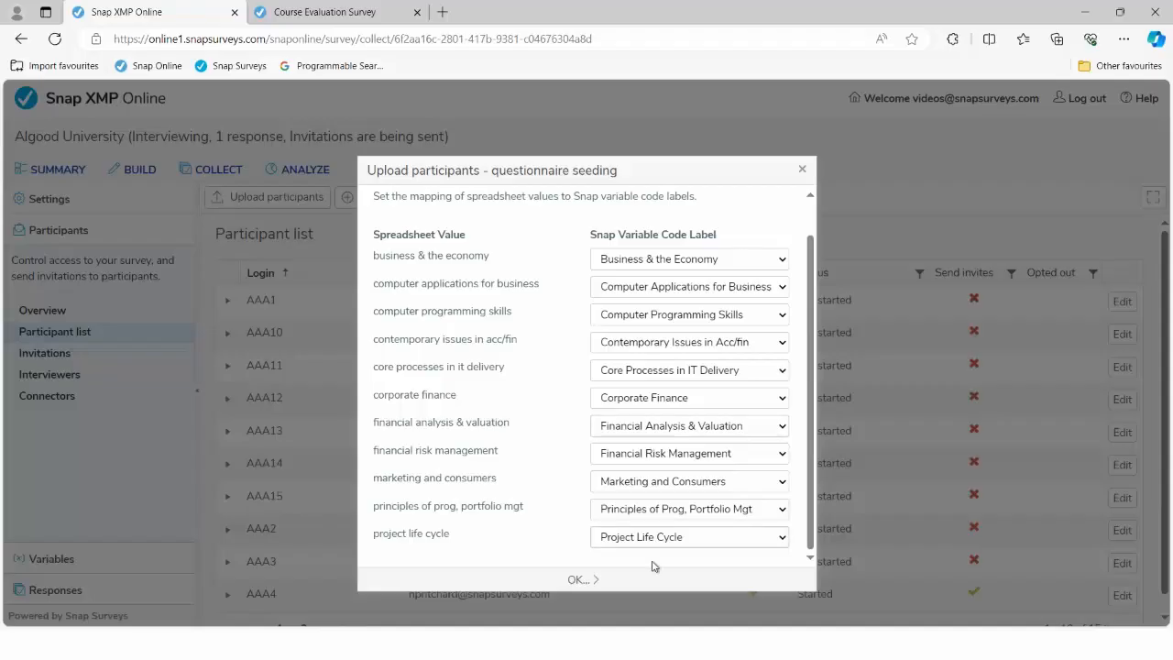
click(573, 583)
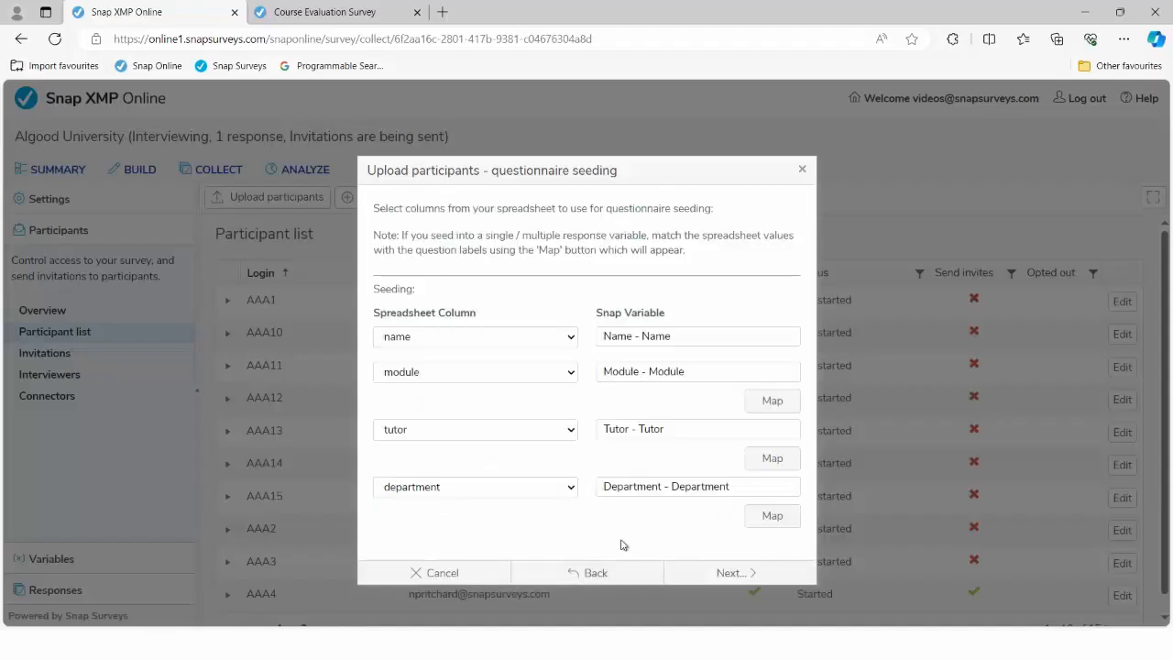
click(754, 464)
click(794, 298)
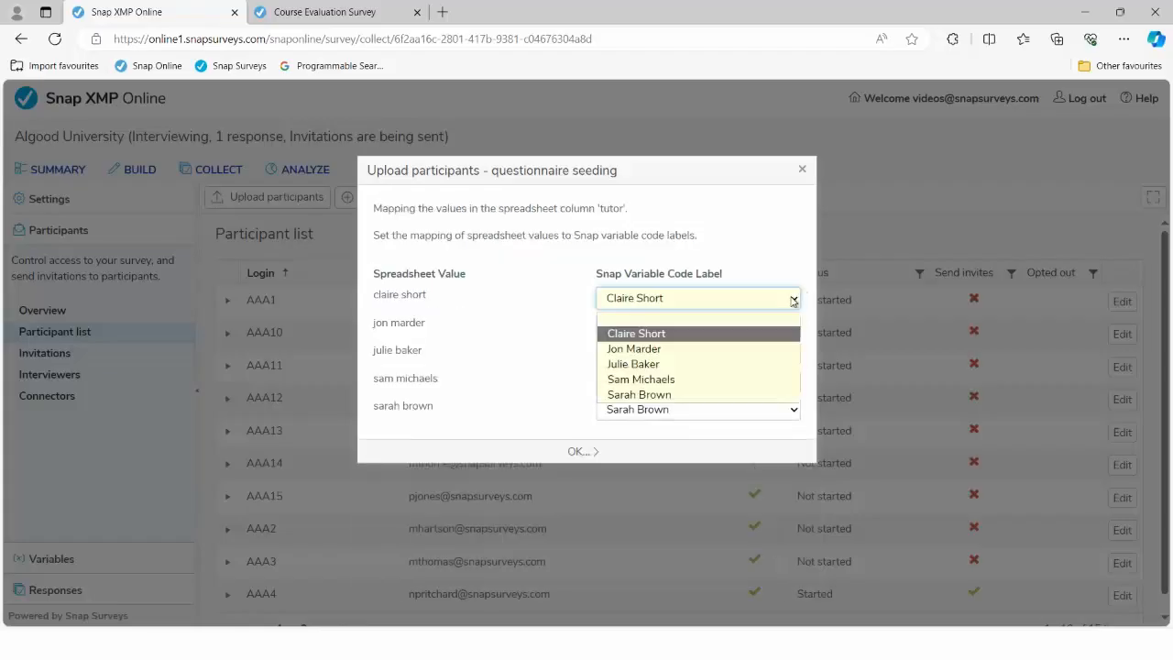
click(794, 299)
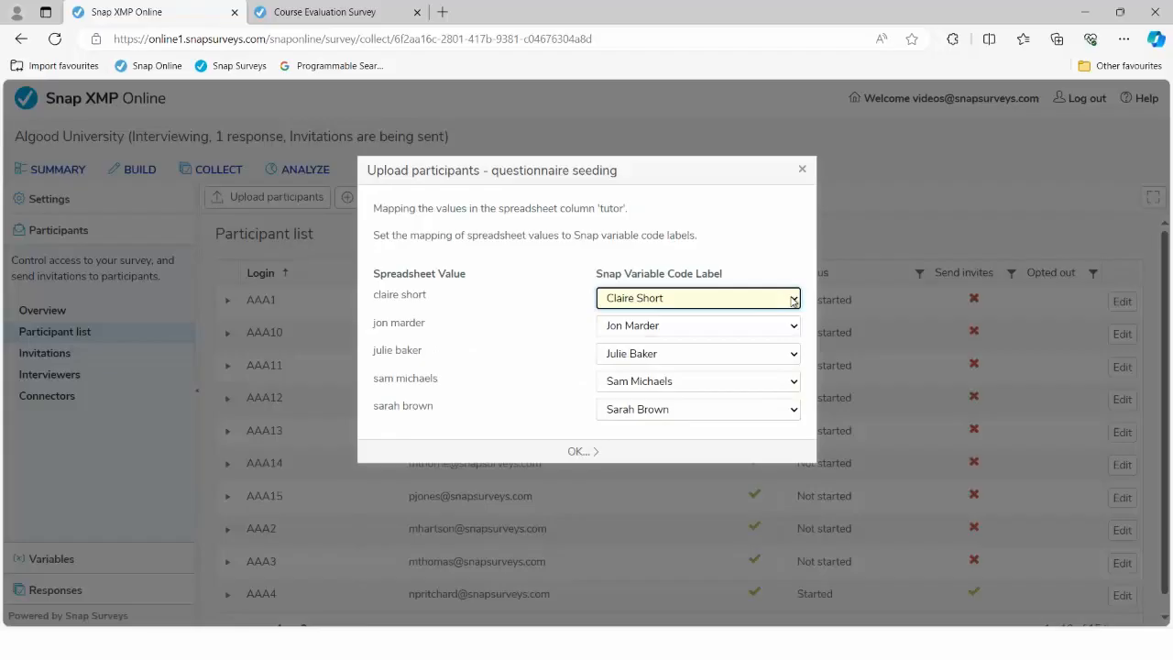
click(583, 452)
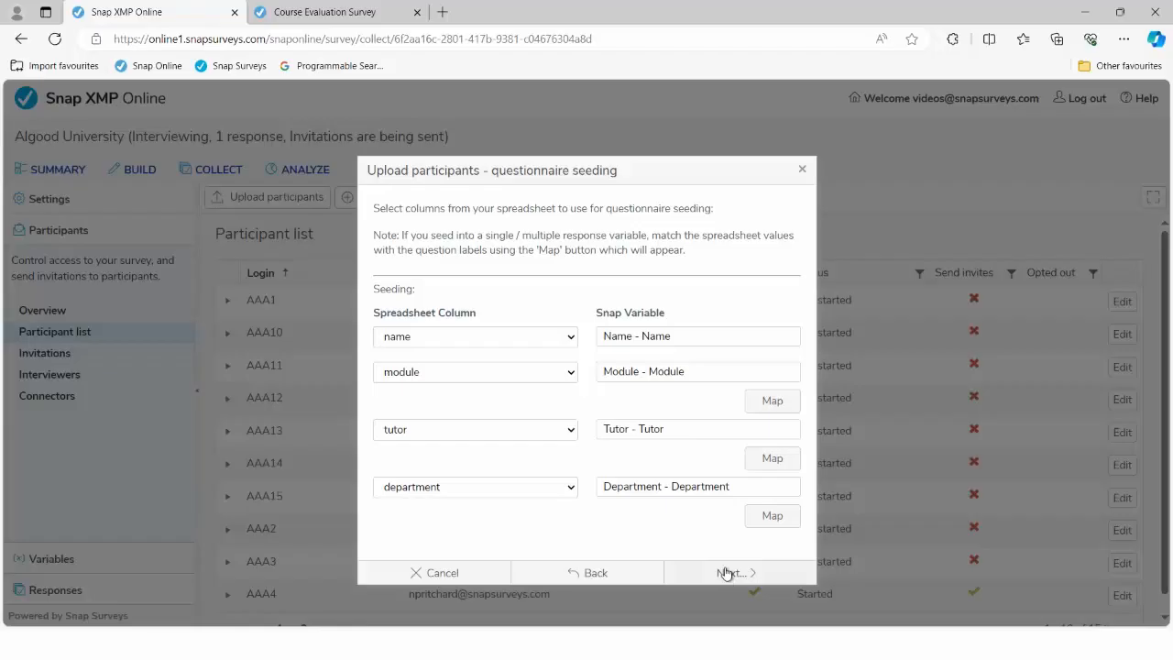
Accept the questionnaire seeding columns, check the group questionnaire mode in the upload overview, and upload the participants.
click(727, 573)
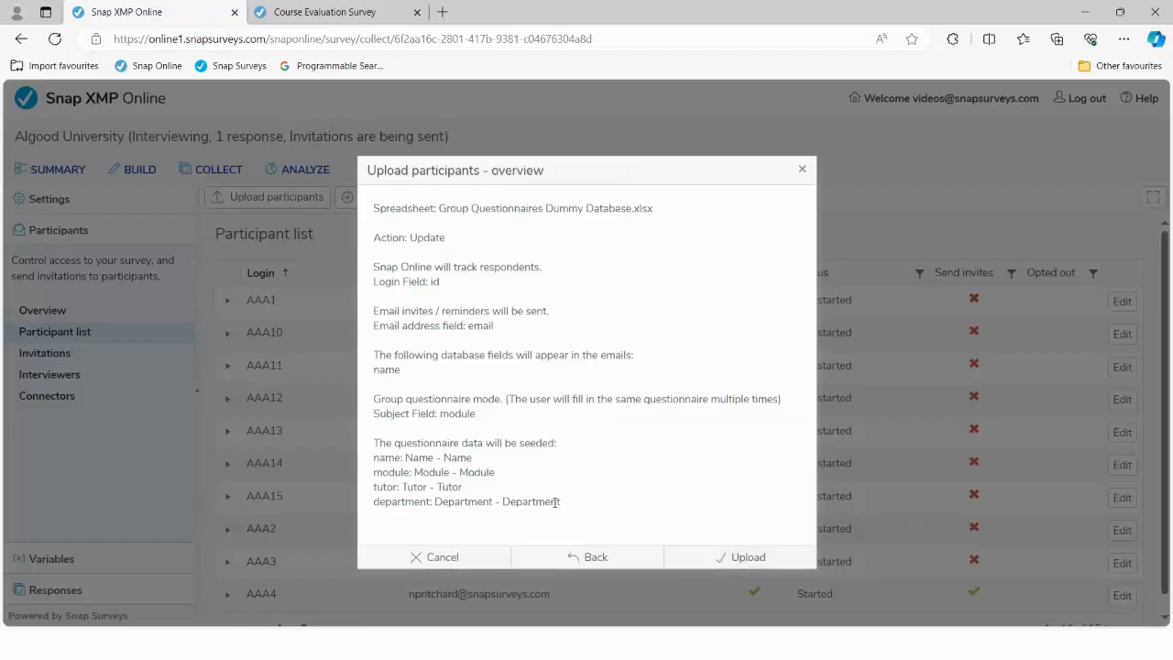
drag(373, 401, 505, 400)
click(597, 448)
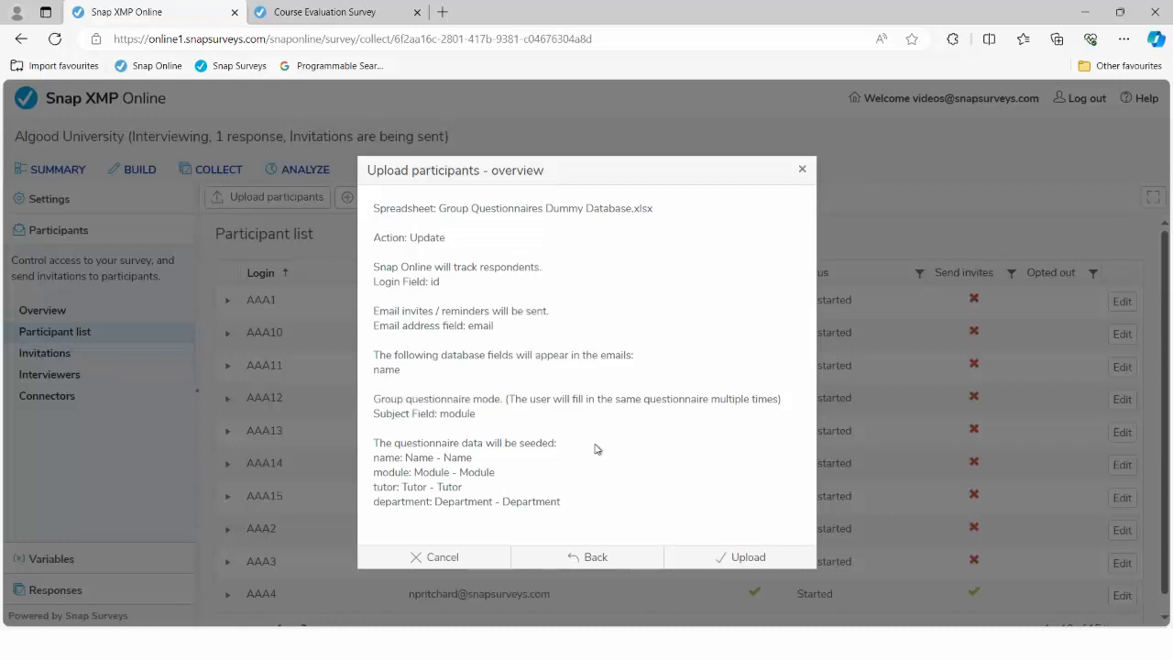
click(734, 559)
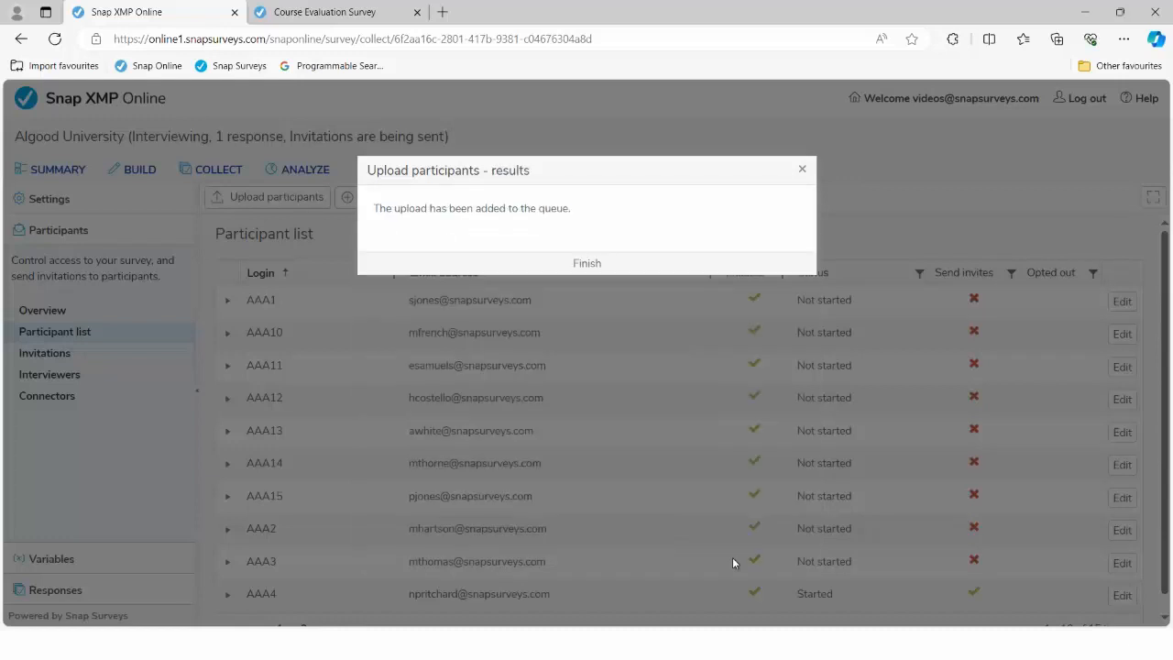
click(586, 264)
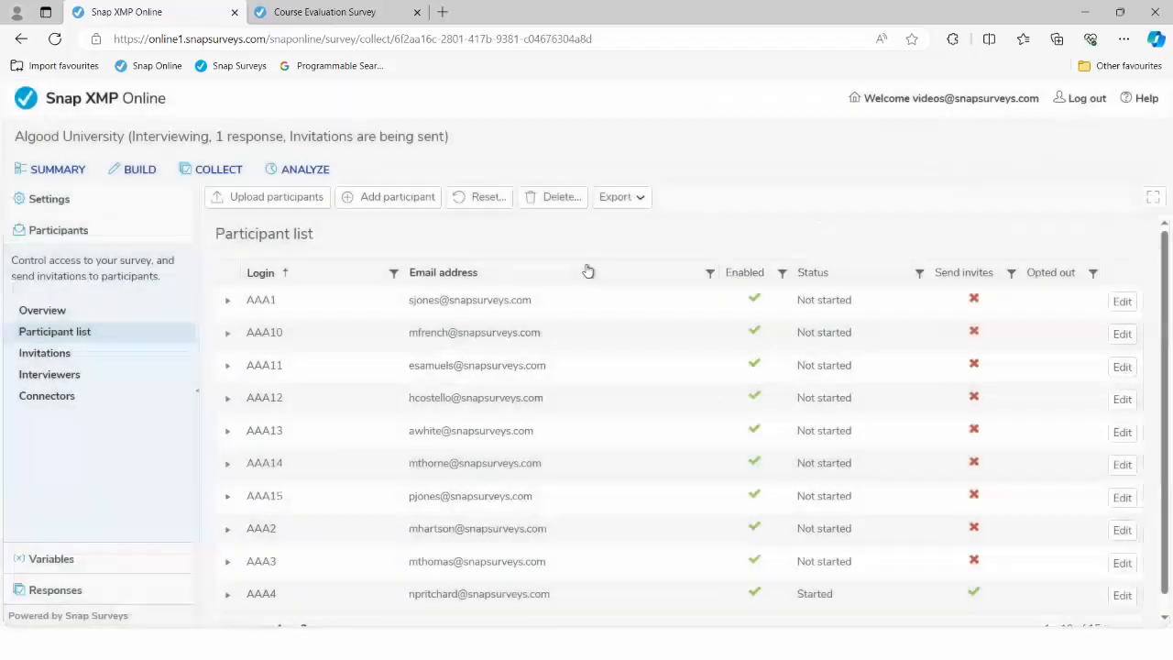
scroll(600, 312, down, 1)
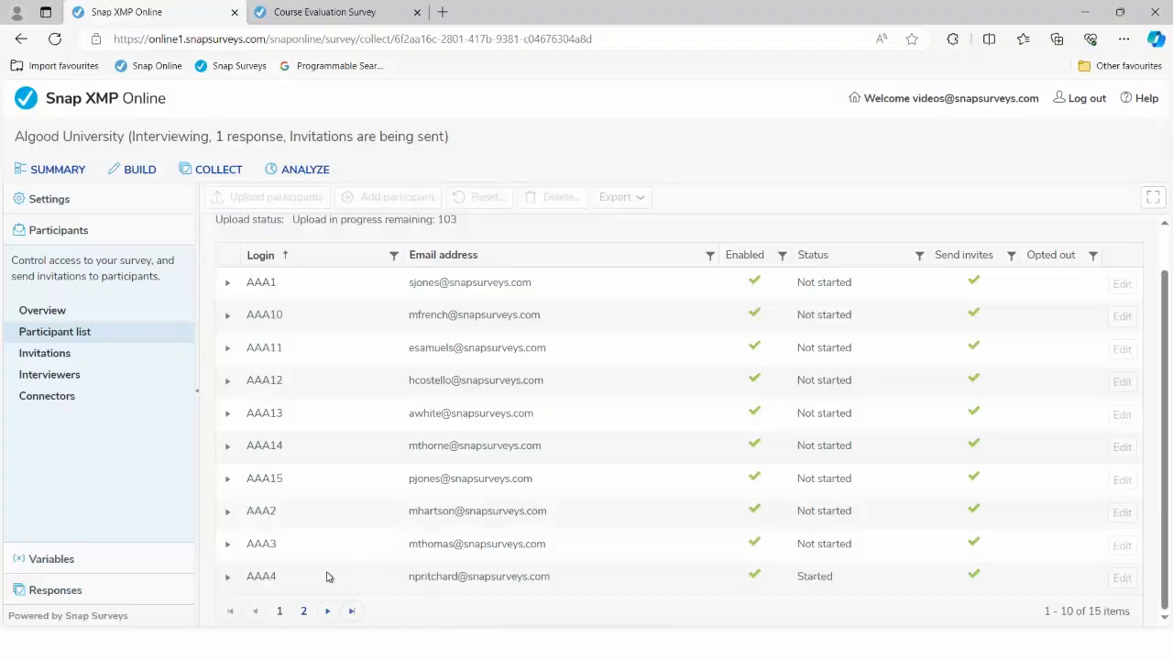
Expand the participant with the Started status and browse through the subjects' status and questionnaire seeding up to Corporate Finance.
click(229, 580)
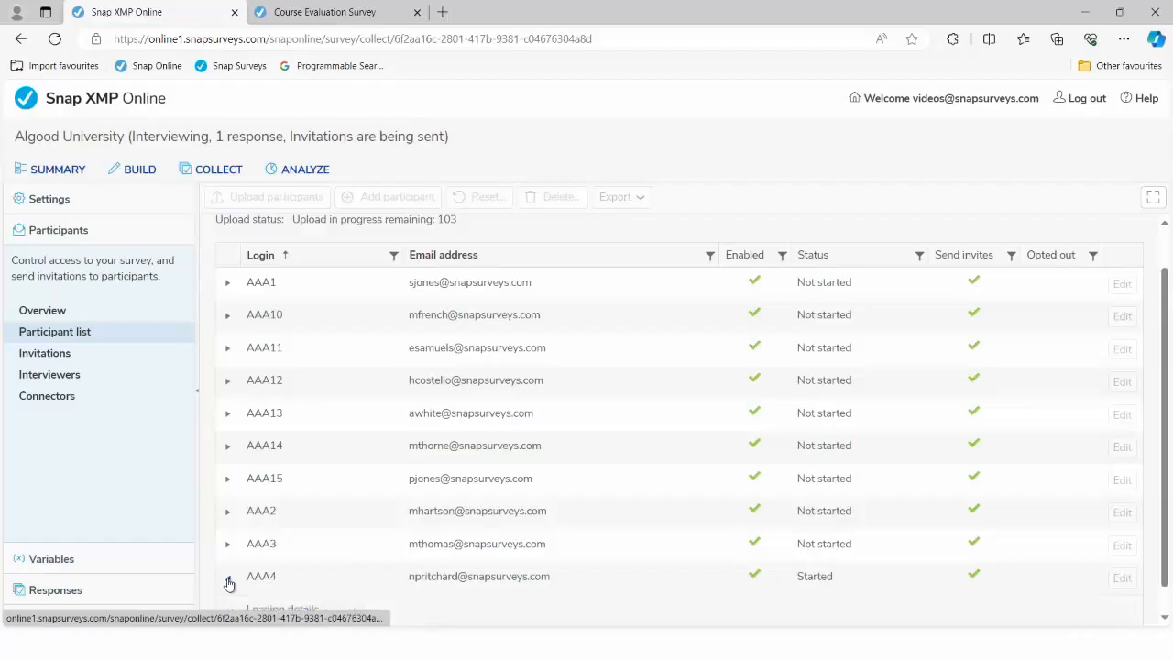
scroll(352, 479, down, 3)
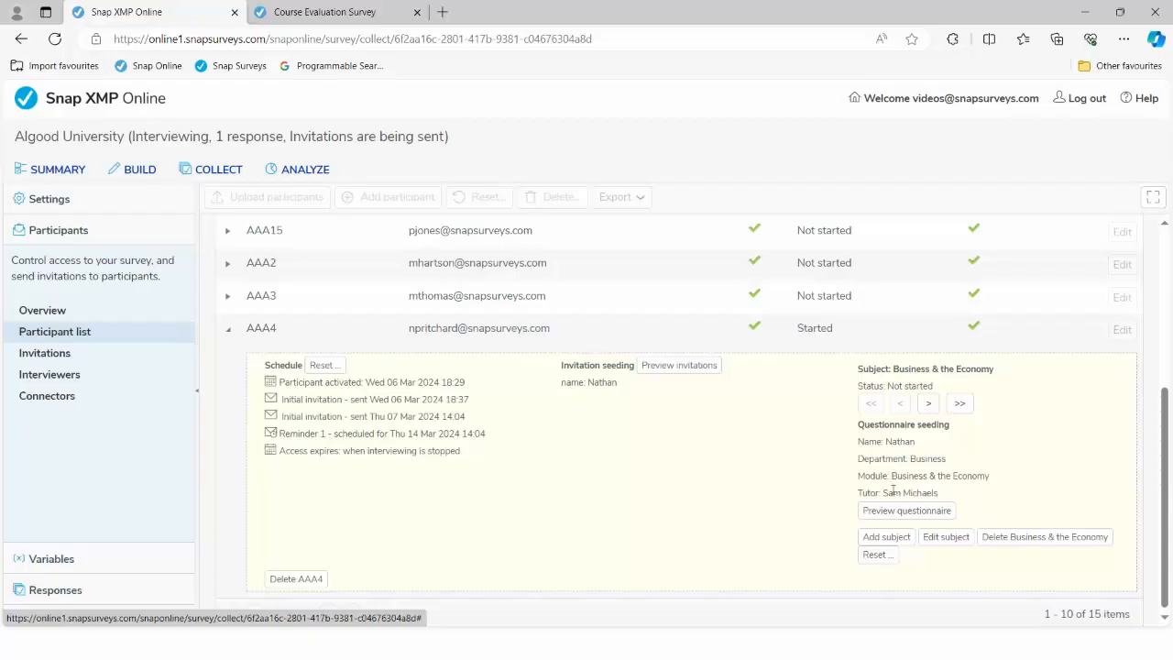
click(928, 404)
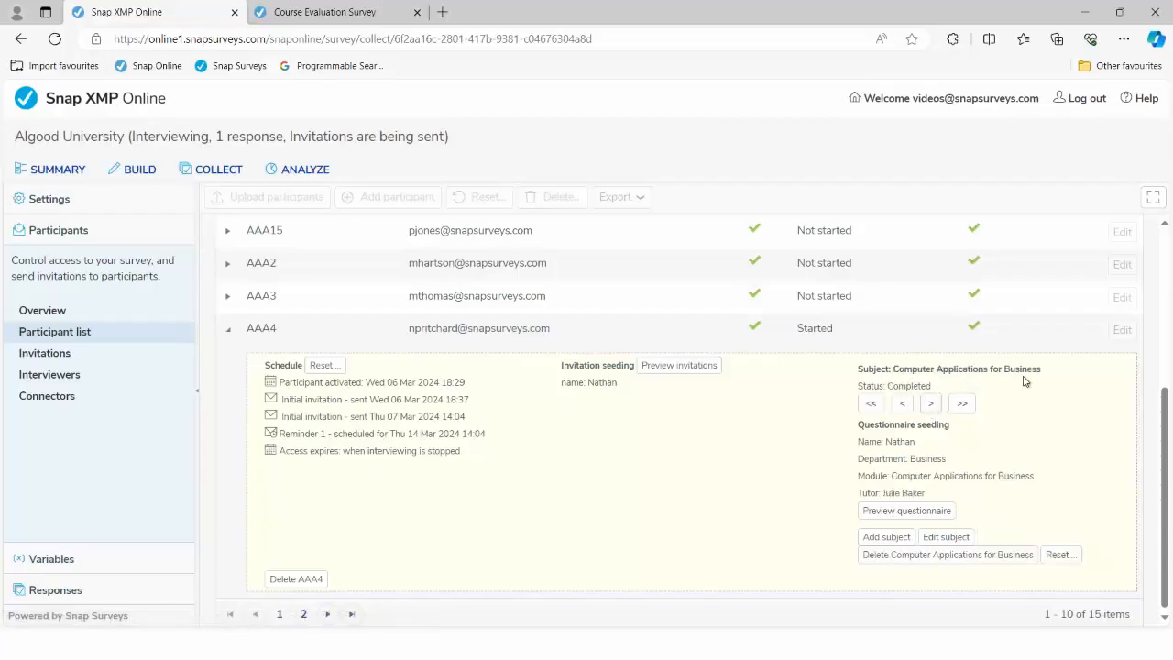
click(930, 406)
click(930, 406)
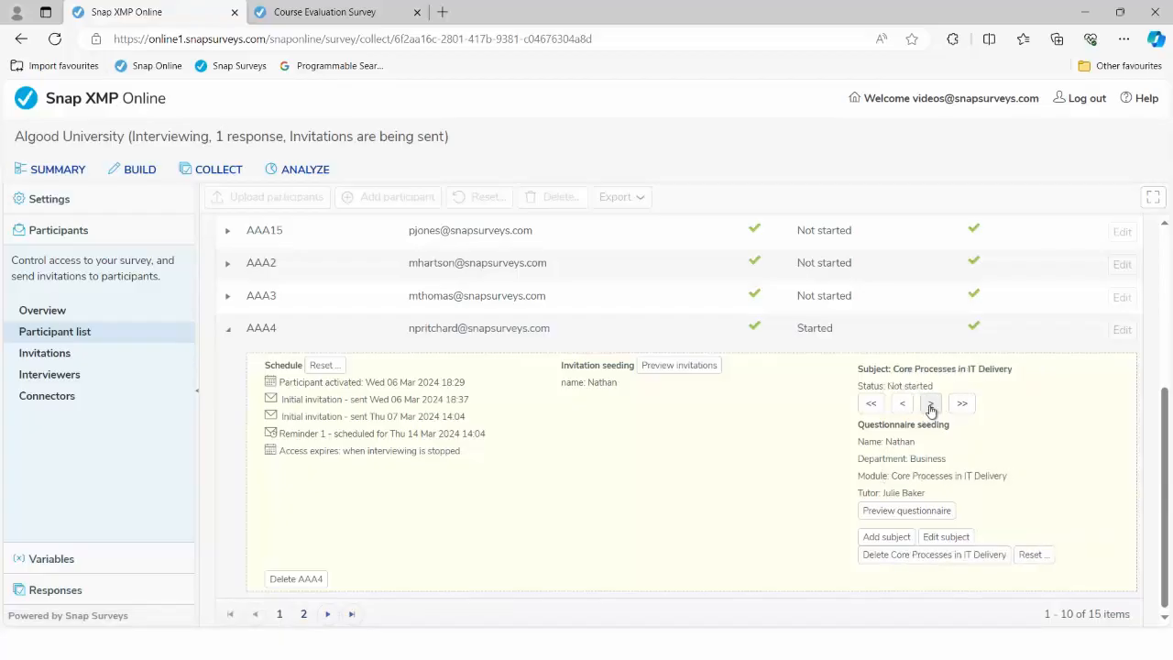
click(930, 406)
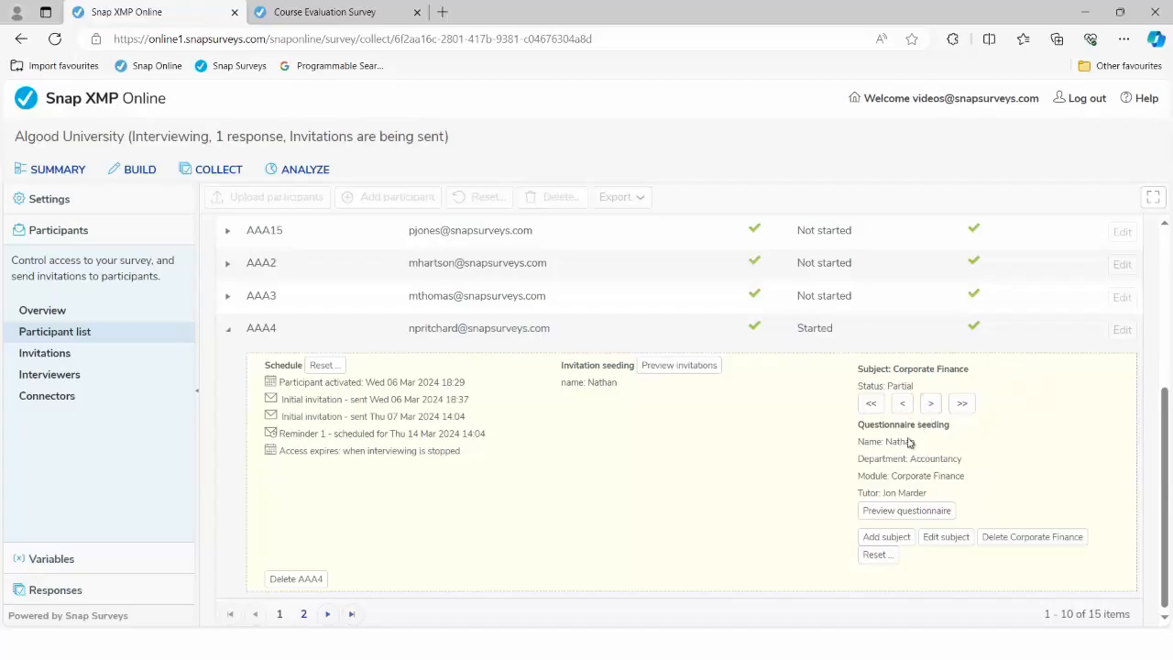
Review the editable questionnaire seeding fields of the Corporate Finance subject without changing them, and collapse the participant's details.
click(940, 537)
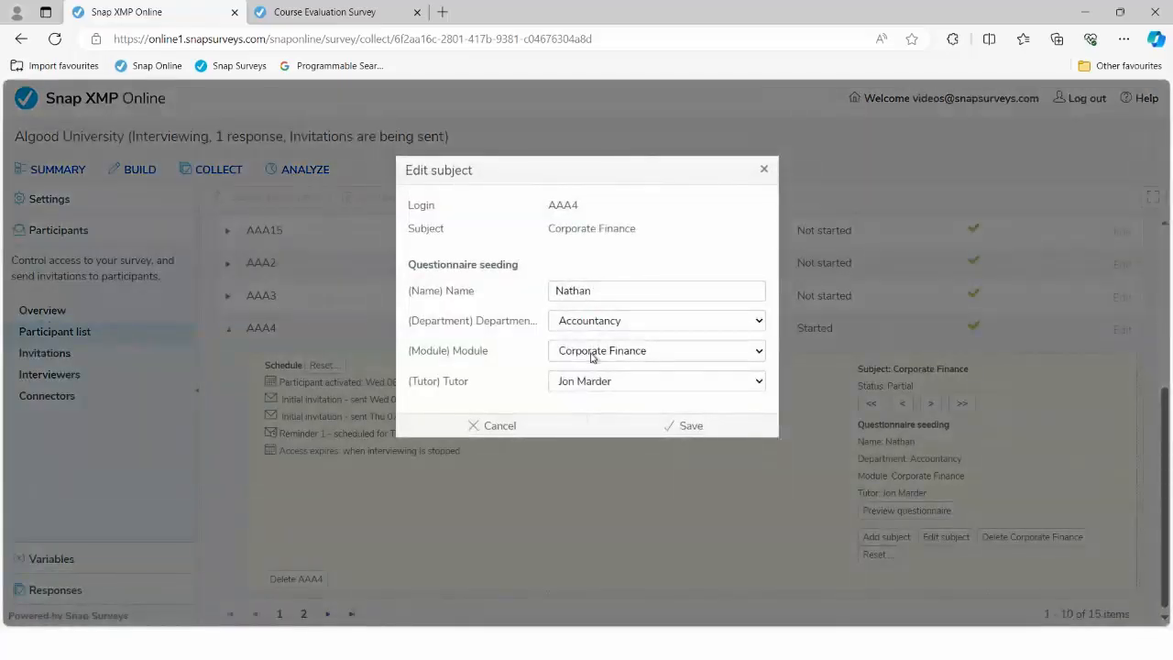
click(547, 424)
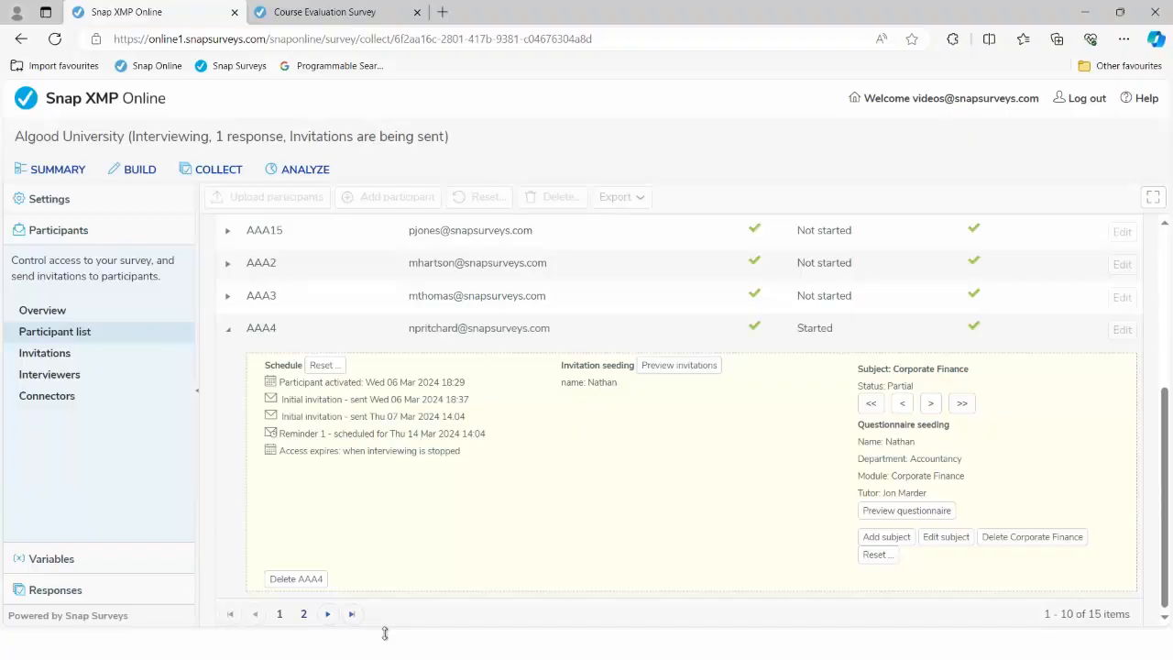
click(229, 331)
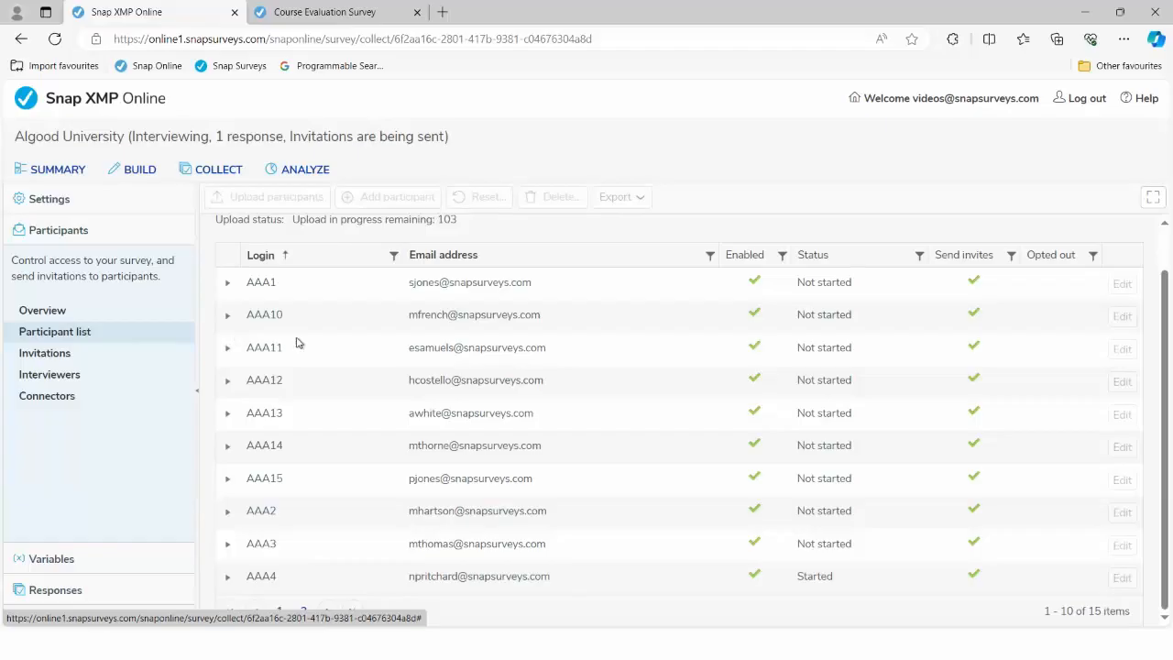
scroll(388, 400, up, 1)
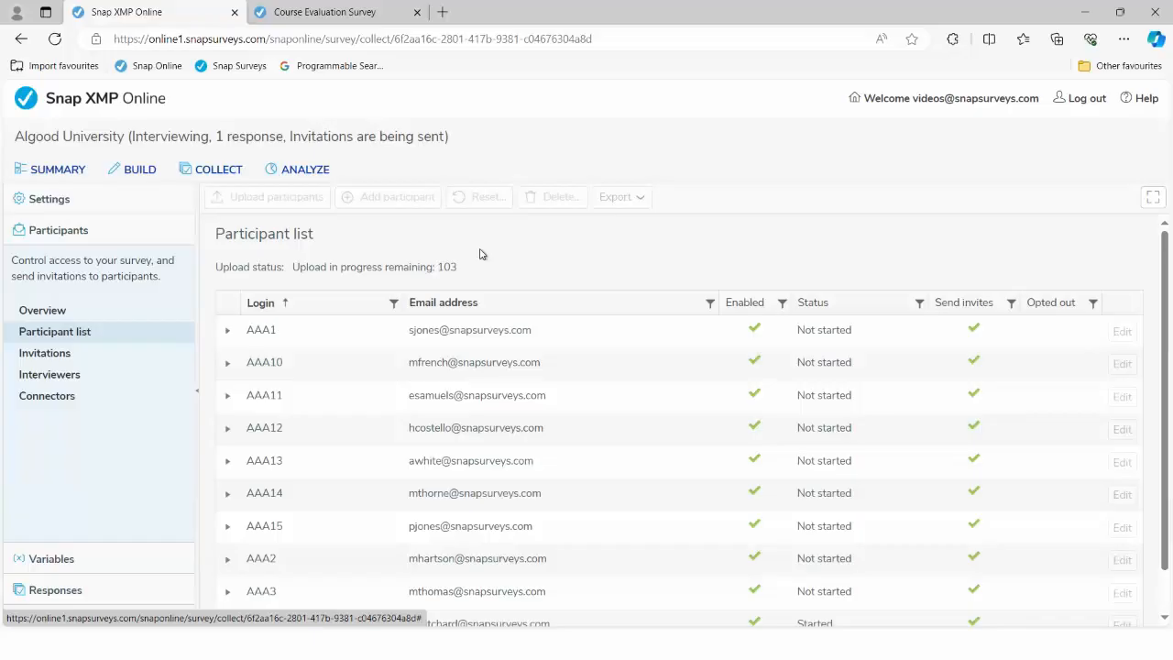
Pause the sending of invitations and open the Initial invitation for editing.
click(69, 360)
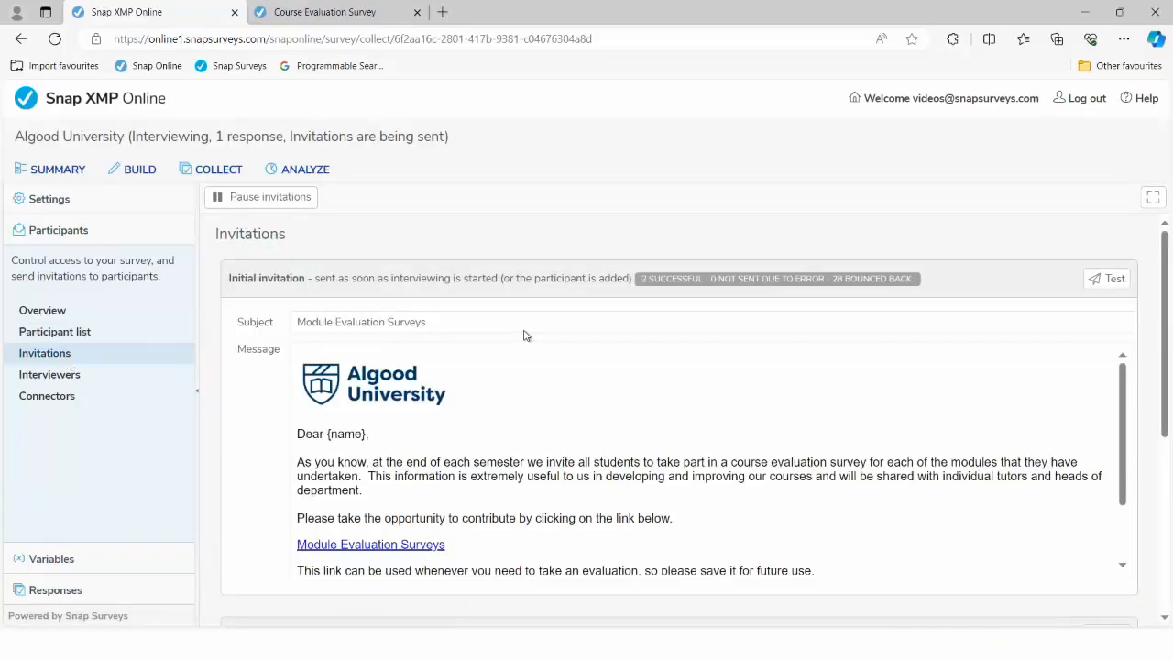
click(257, 199)
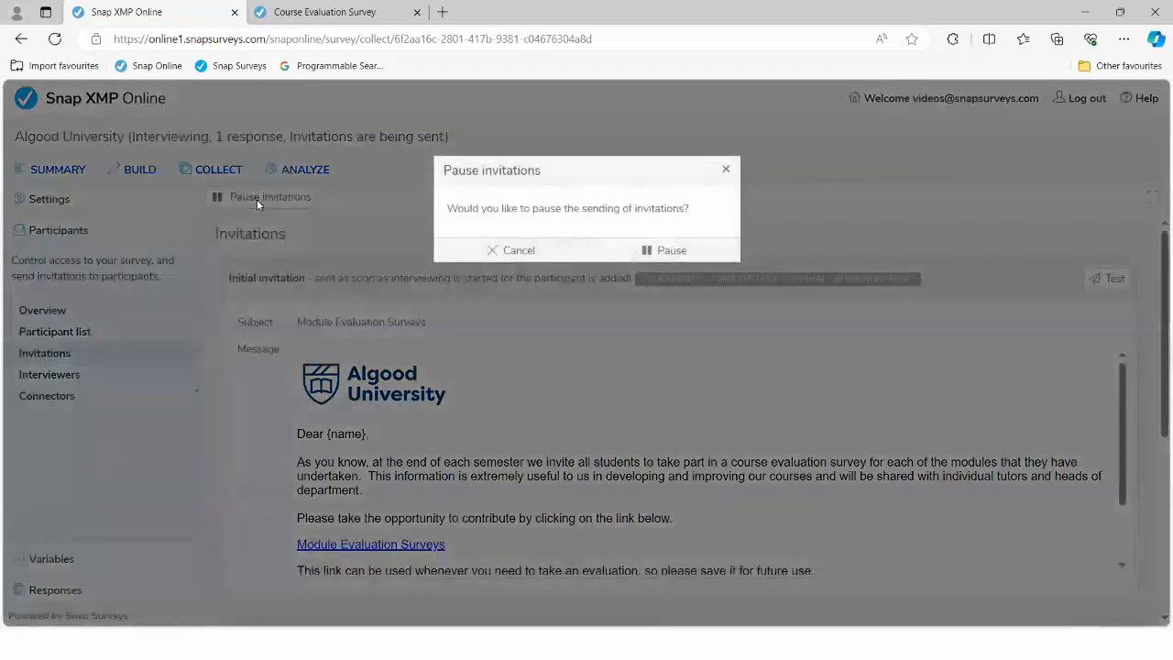
click(671, 251)
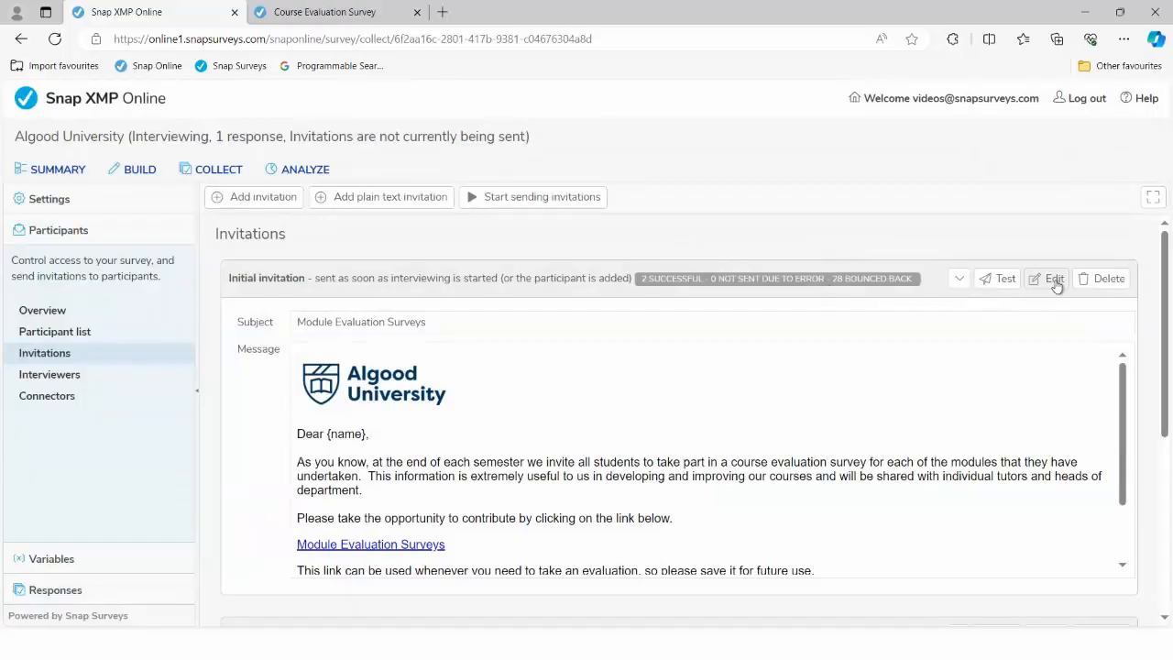
click(1052, 280)
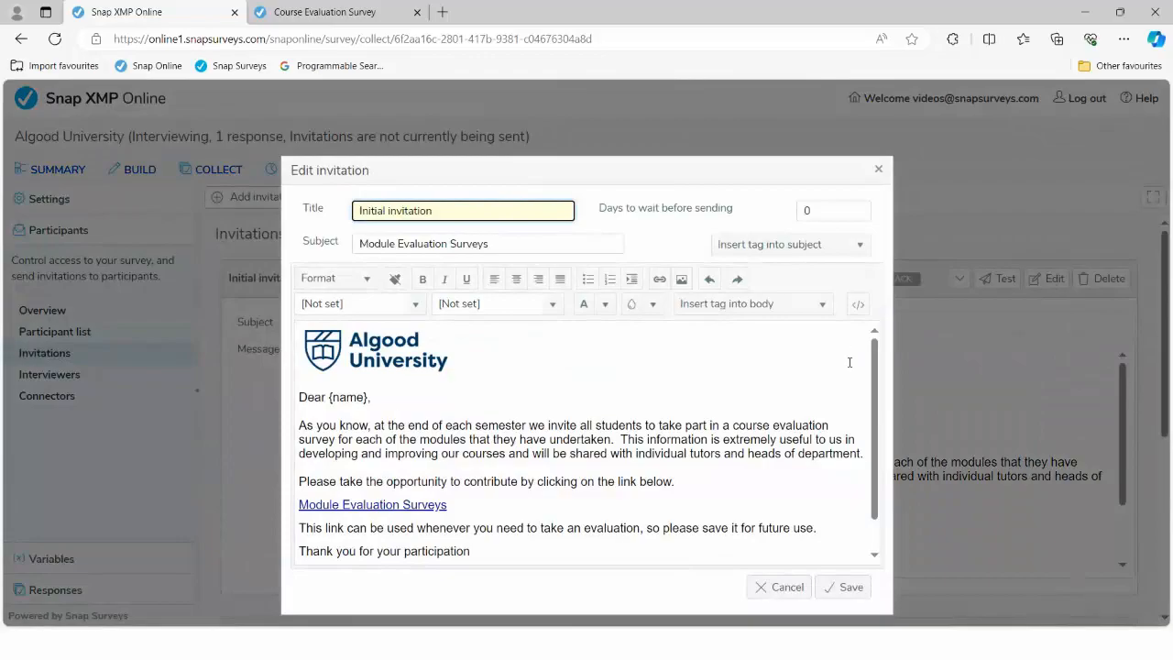
Examine the {name} tag in the invitation greeting and the tags available for the message body.
drag(876, 368, 874, 396)
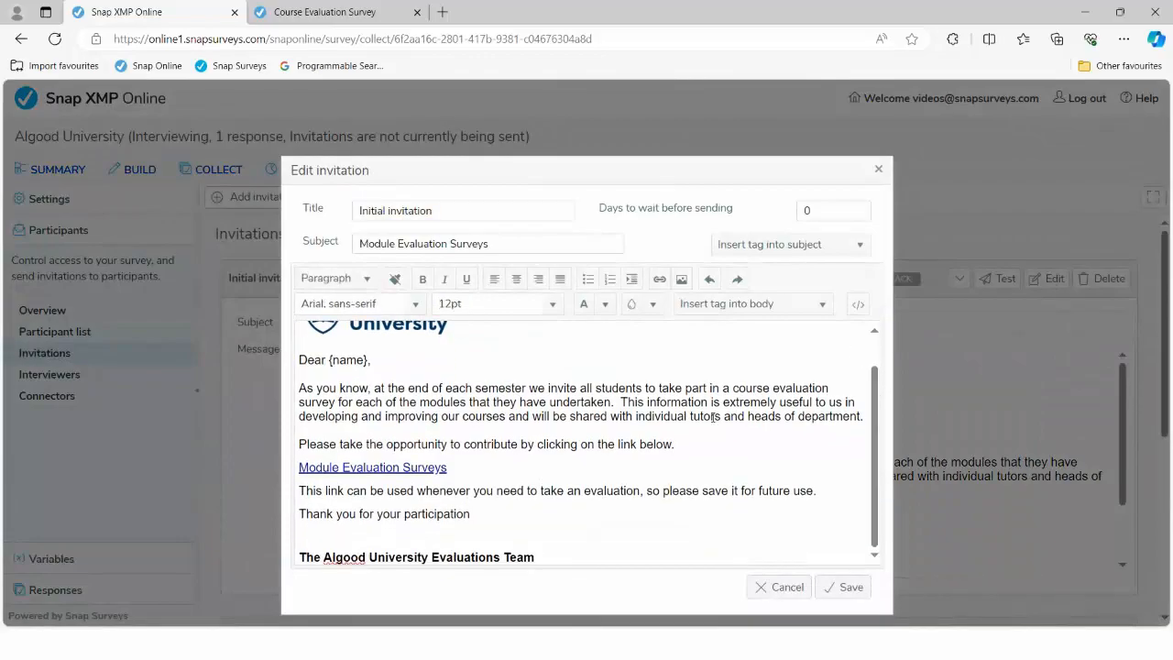
drag(368, 363, 329, 364)
click(768, 315)
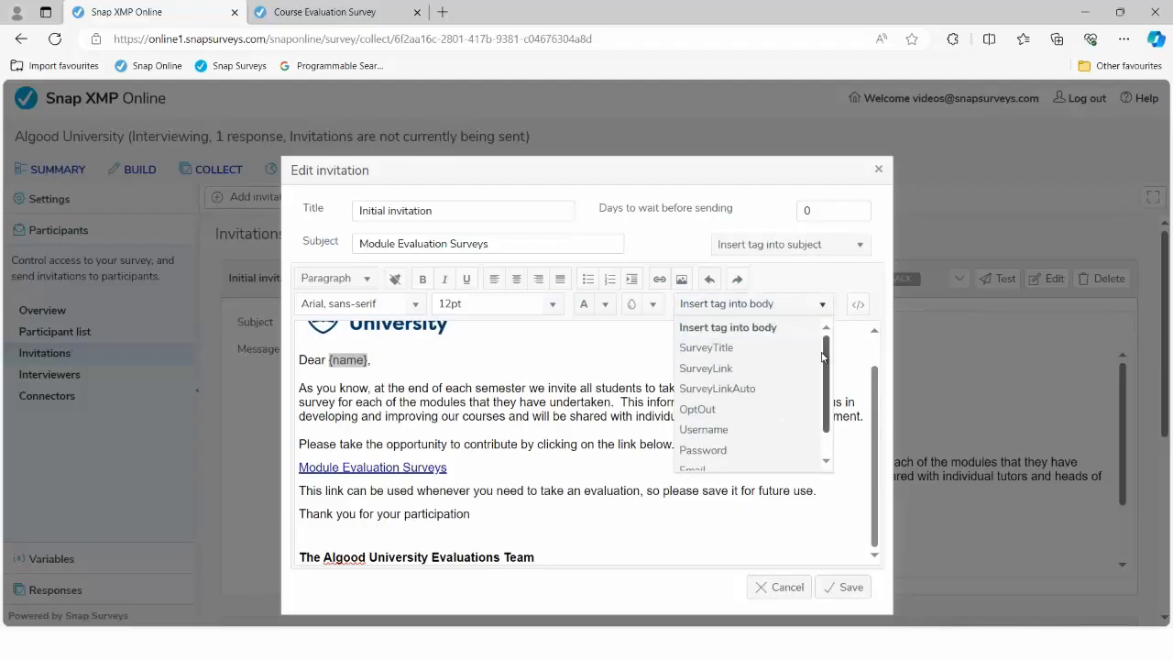
scroll(824, 358, down, 1)
scroll(818, 338, up, 1)
click(579, 329)
Read the invitation's introductory paragraph and the sentence about reusing the survey link.
drag(341, 401, 598, 417)
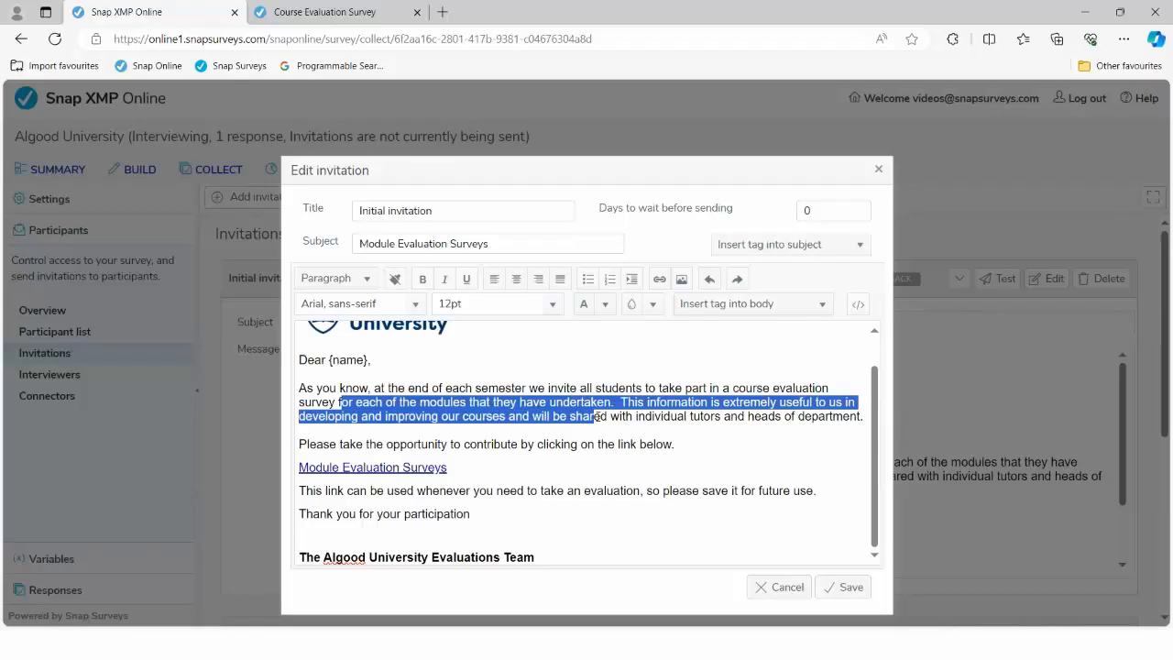
drag(344, 492, 654, 479)
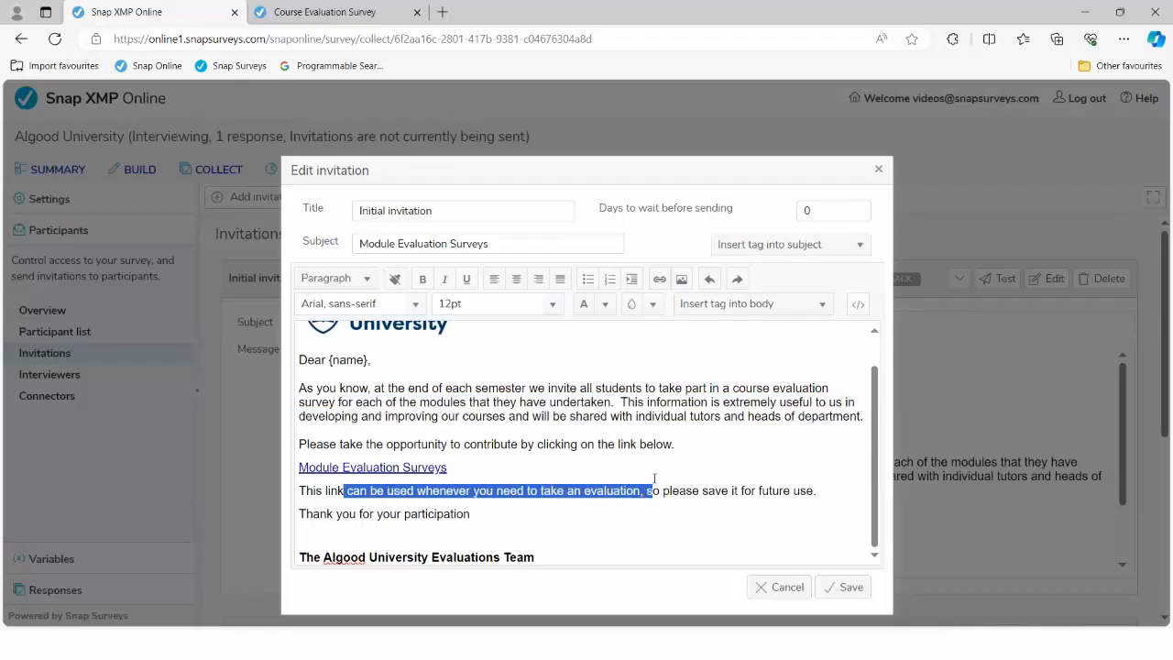
click(610, 404)
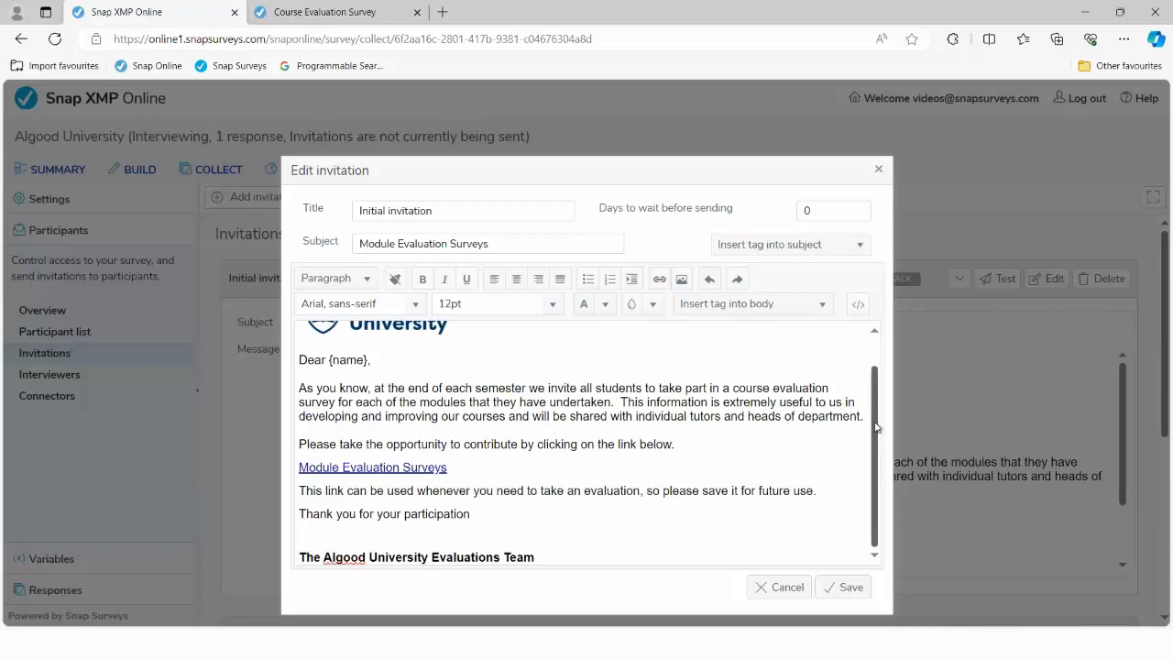
Insert the SurveyLinkAuto tag after the Module Evaluation Surveys link in the invitation body.
drag(457, 471, 299, 468)
click(463, 468)
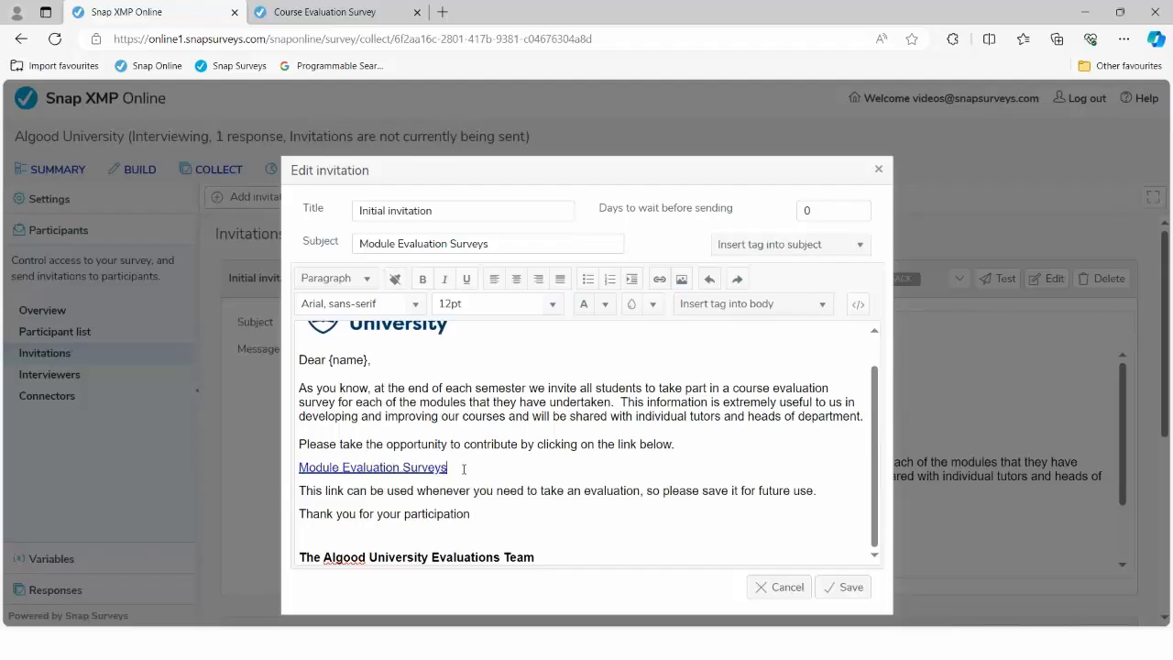
click(784, 306)
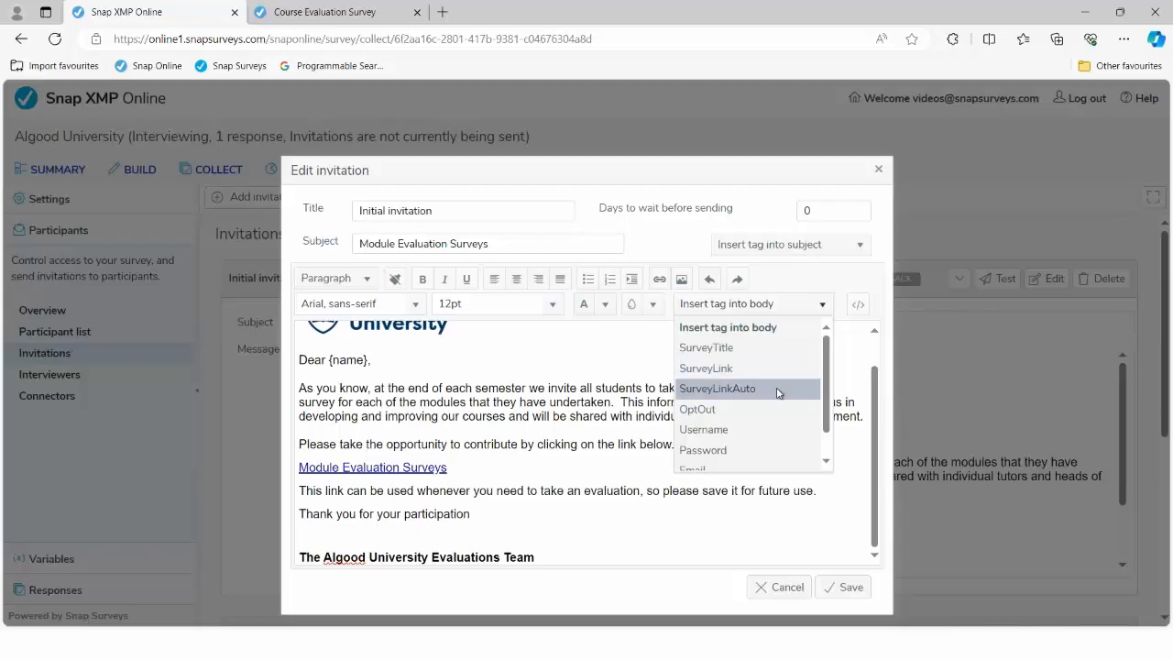
click(778, 393)
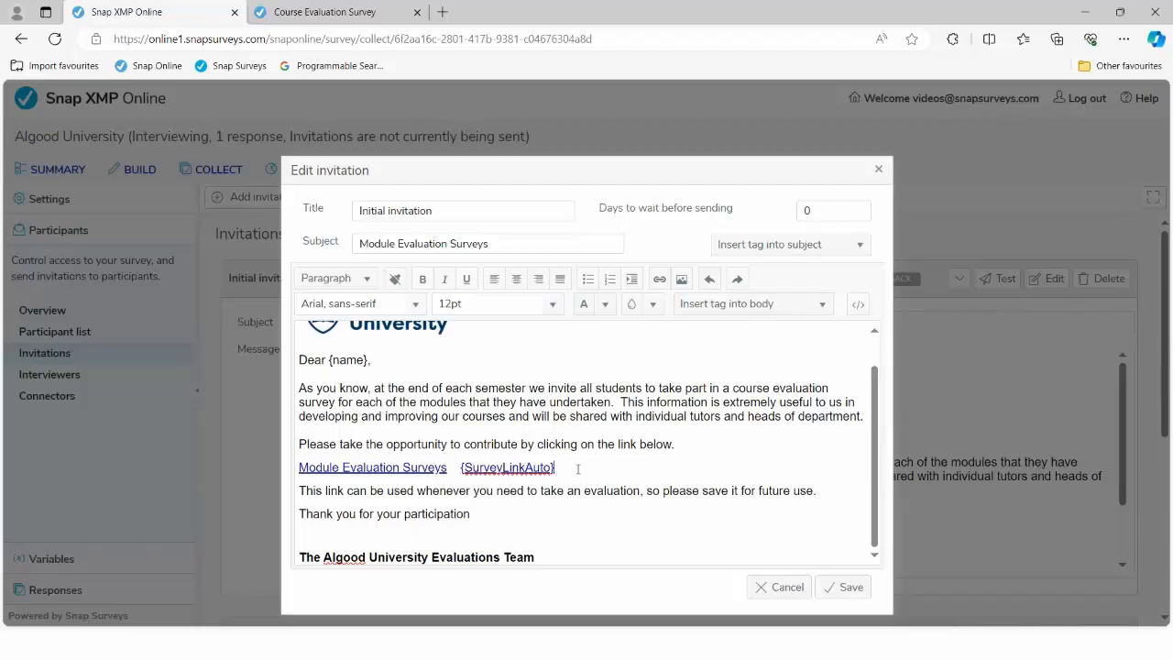
Turn the {SurveyLinkAuto} tag into a hyperlink with the display text Module Eval Link.
drag(556, 469, 460, 468)
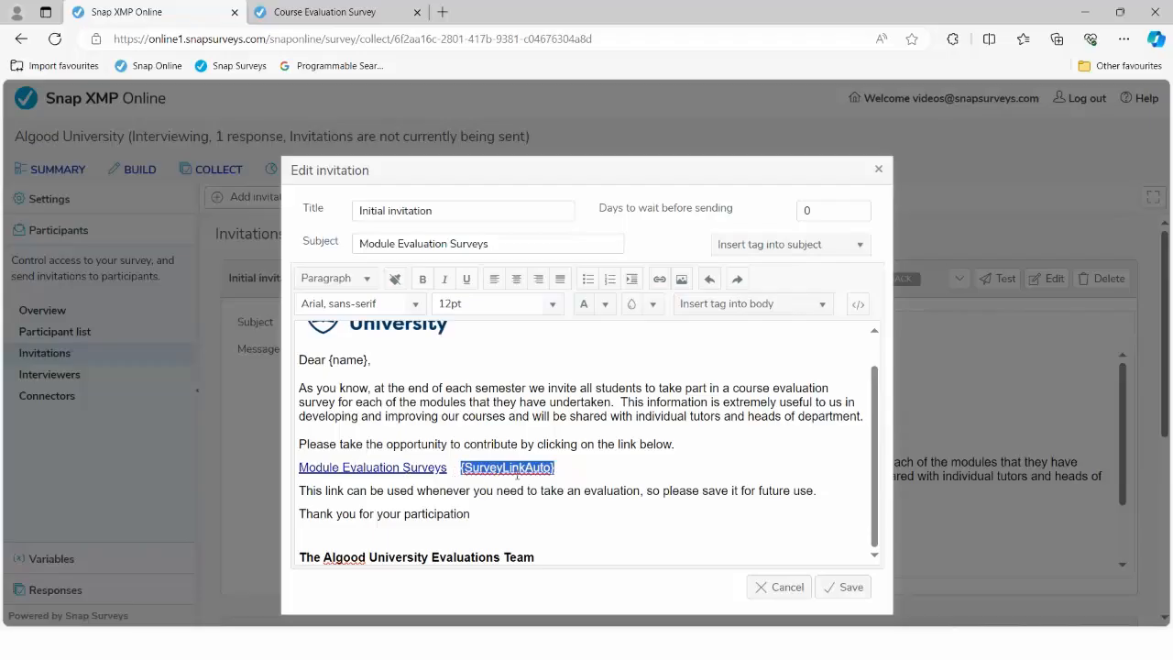
click(659, 280)
click(605, 335)
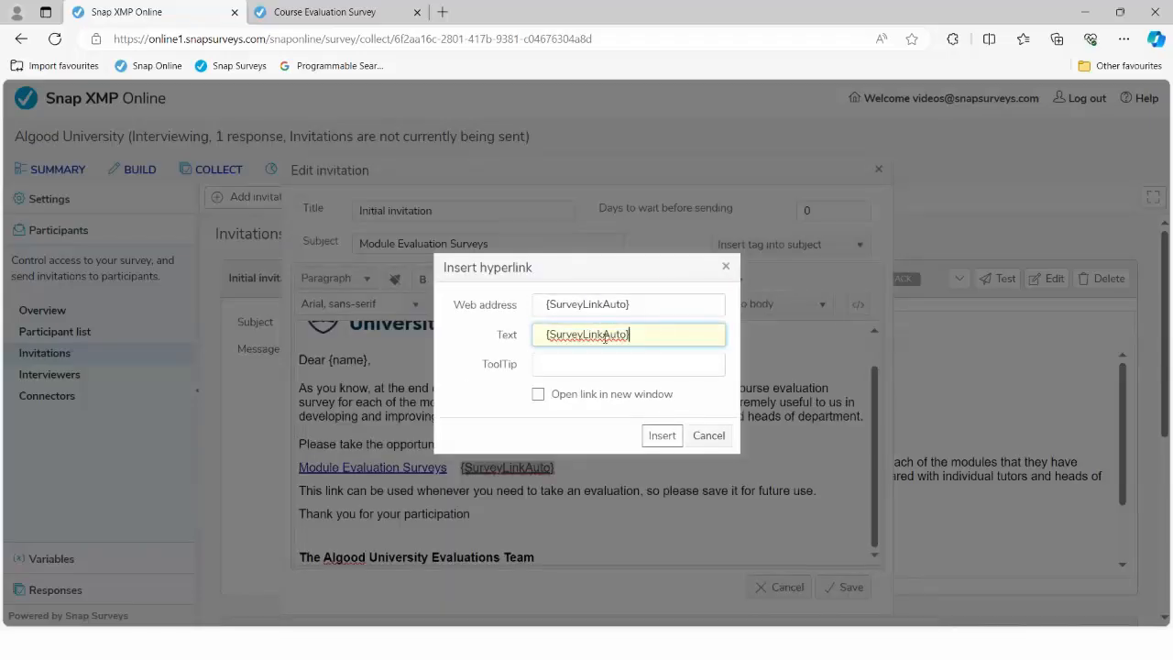
triple_click(605, 335)
text(Modu)
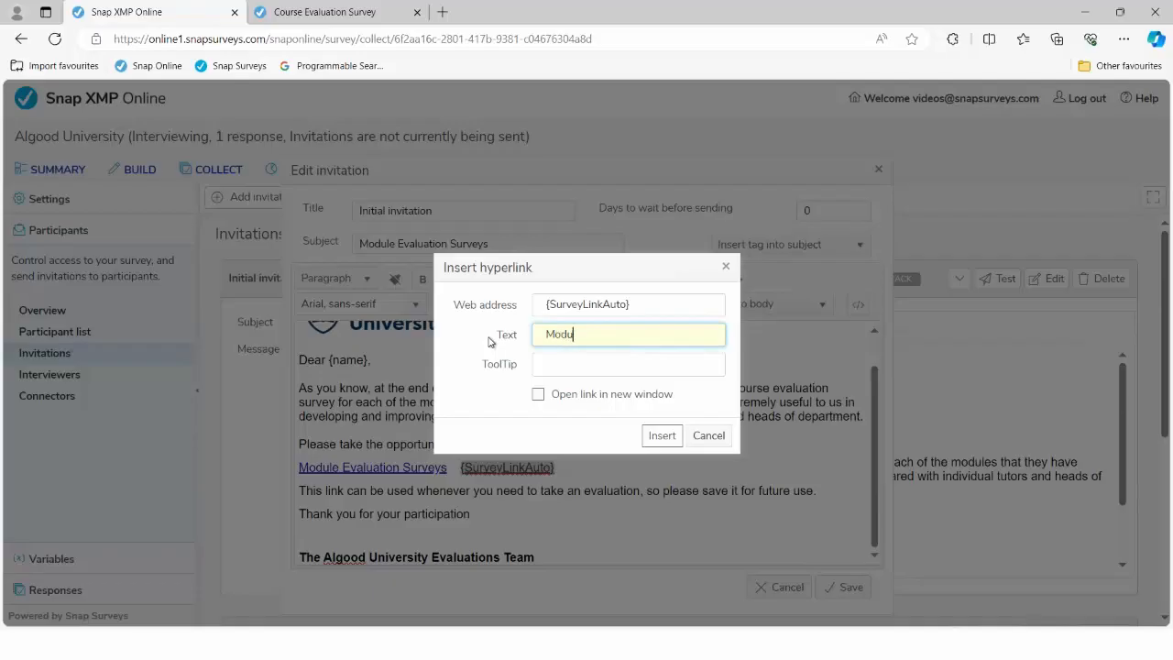
text(le Eval Link)
click(674, 437)
Delete the Module Eval Link hyperlink from the invitation body, keeping the Module Evaluation Surveys link.
drag(598, 465, 450, 475)
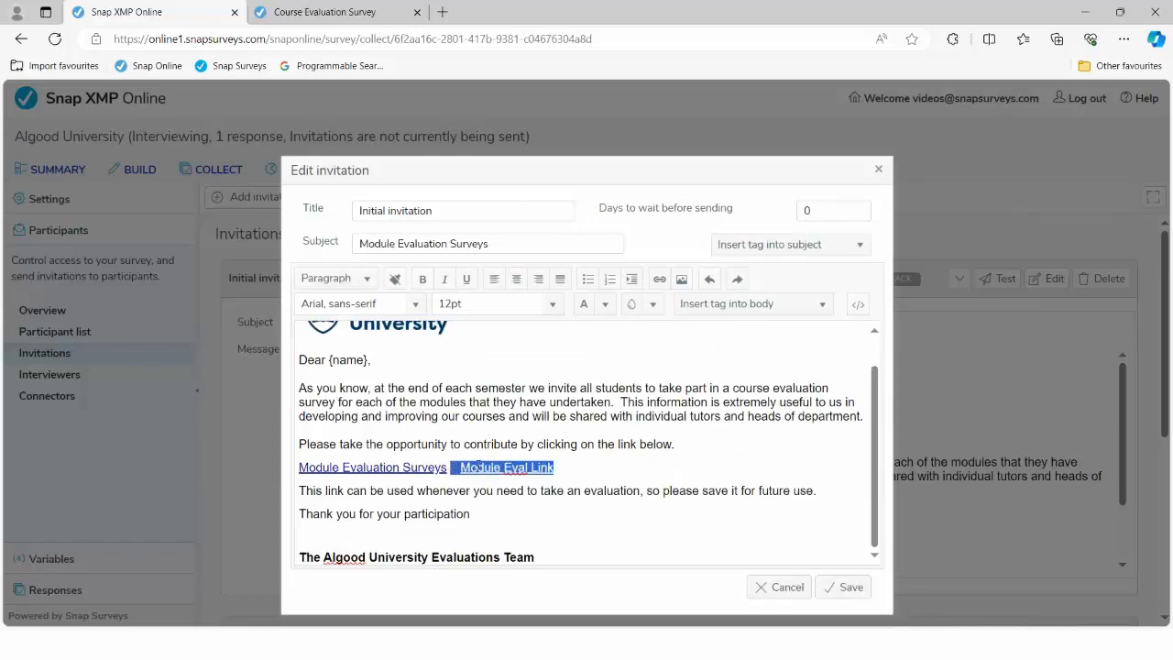
key(Delete)
scroll(581, 451, up, 1)
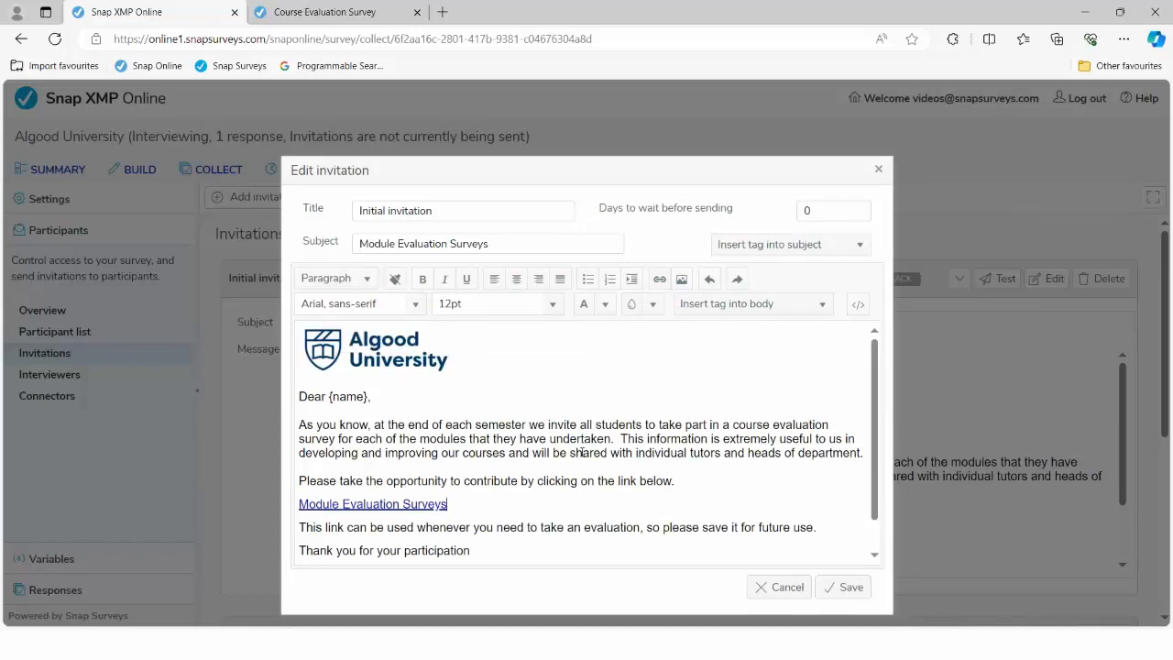
Inspect the Algood University logo's image properties, including its web address, and close them without changes.
click(377, 355)
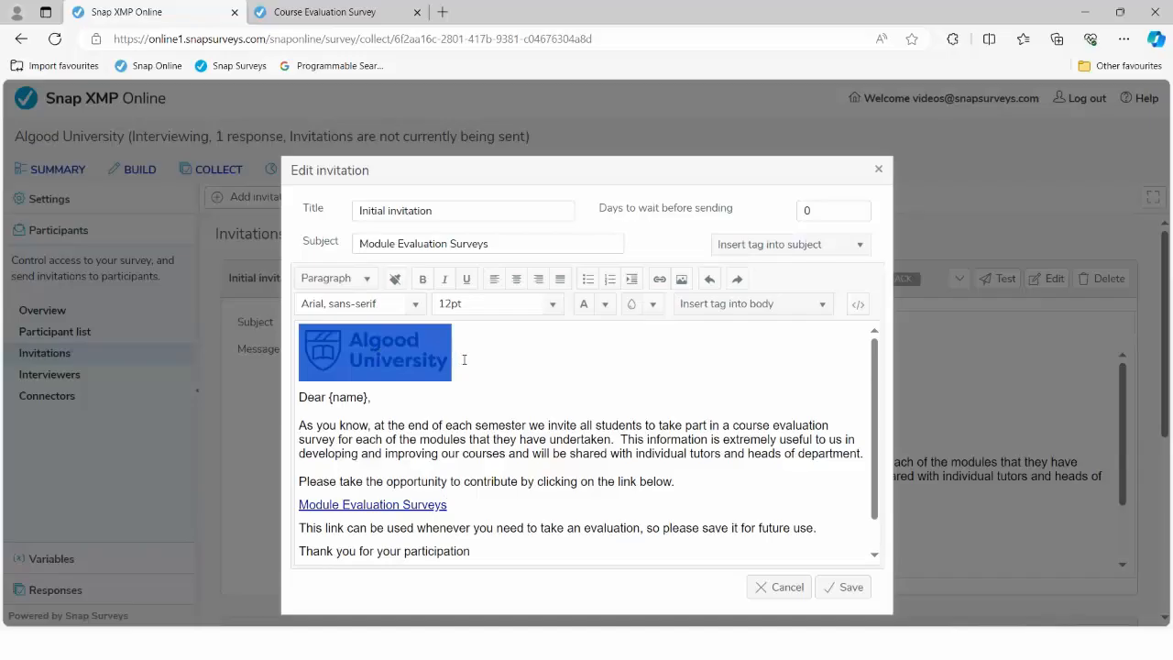
click(464, 360)
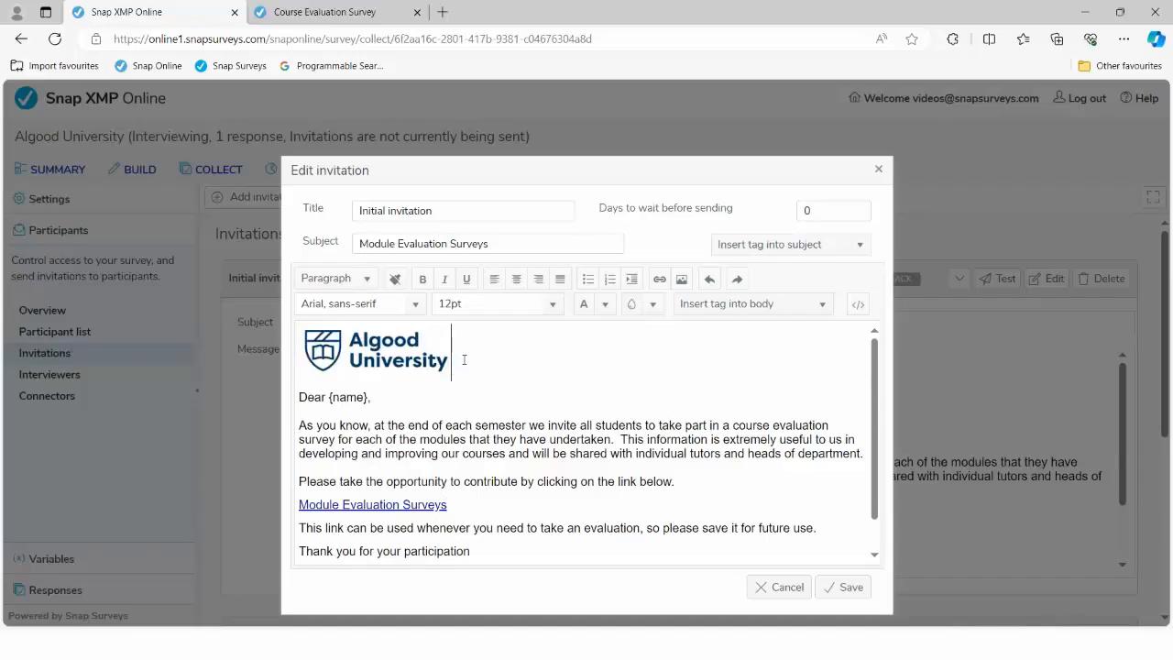
click(380, 353)
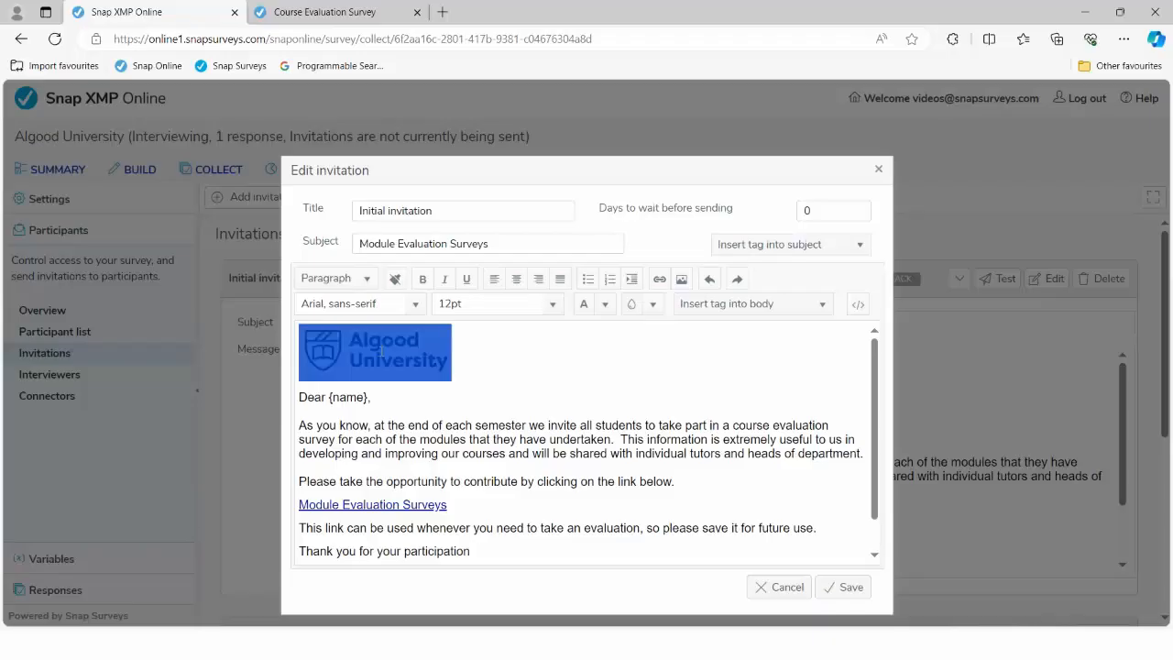
click(682, 280)
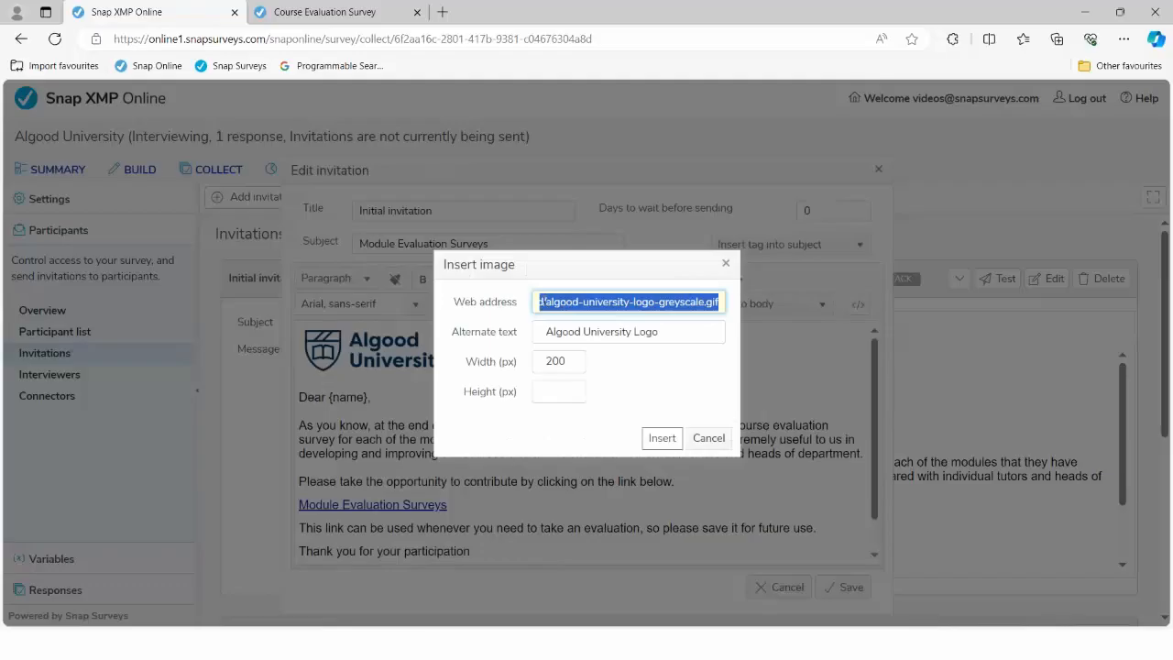
drag(631, 302, 515, 303)
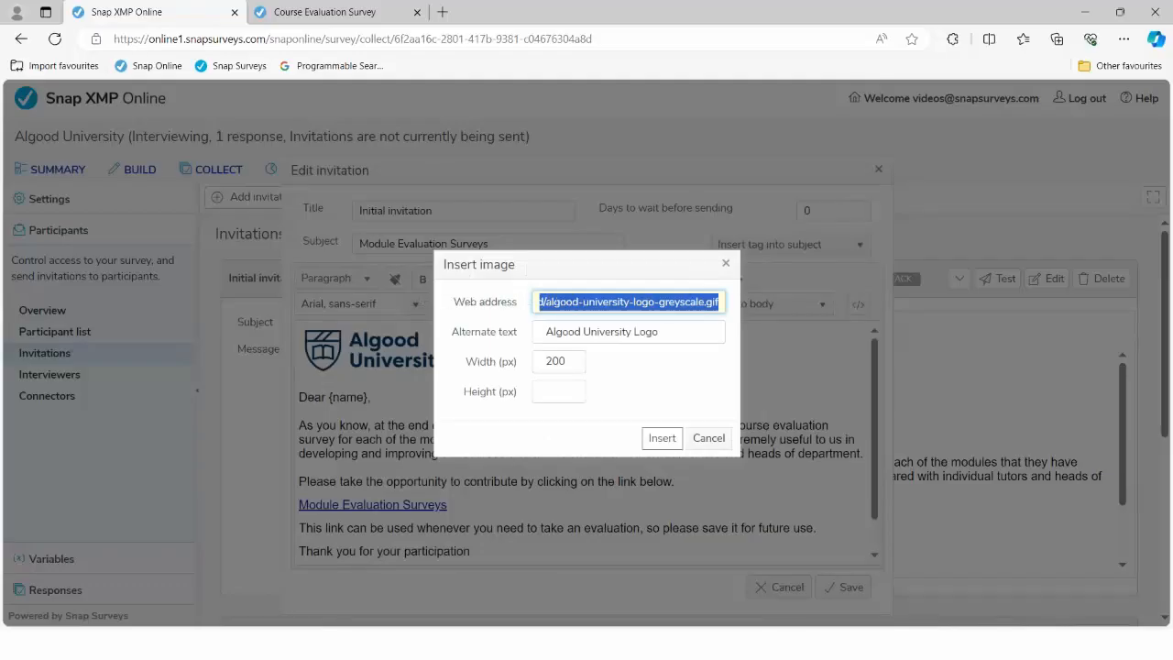
click(708, 449)
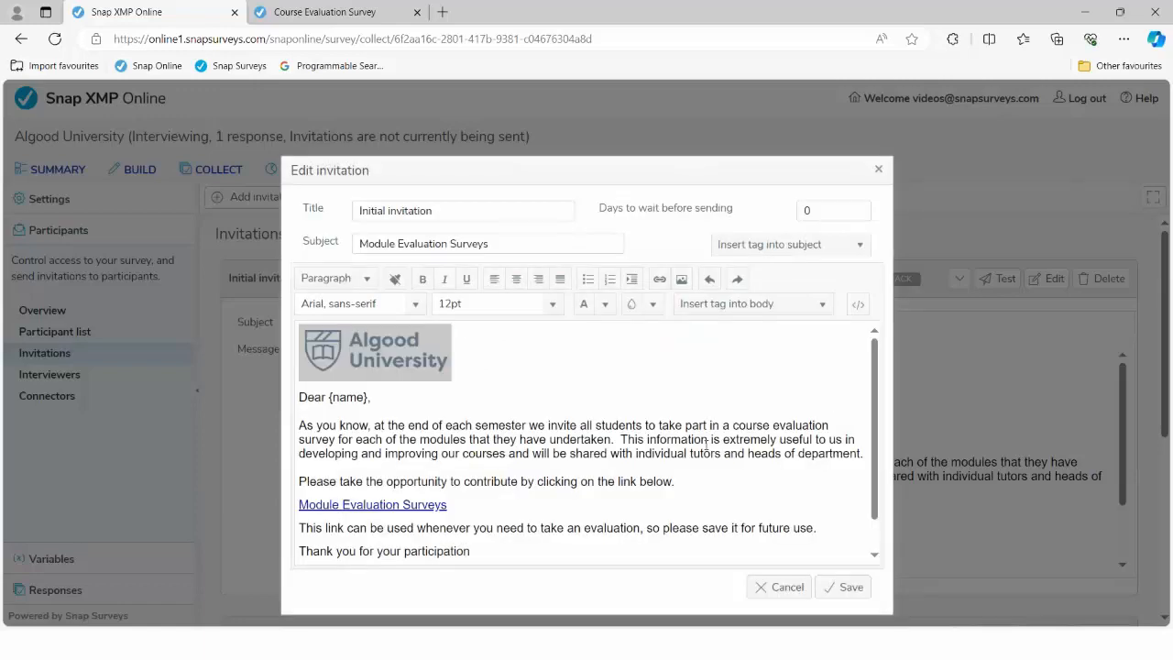
Switch to the received invitation email, open its Module Evaluation Surveys link, and check the image options for the Algood University logo there.
key(alt+Tab)
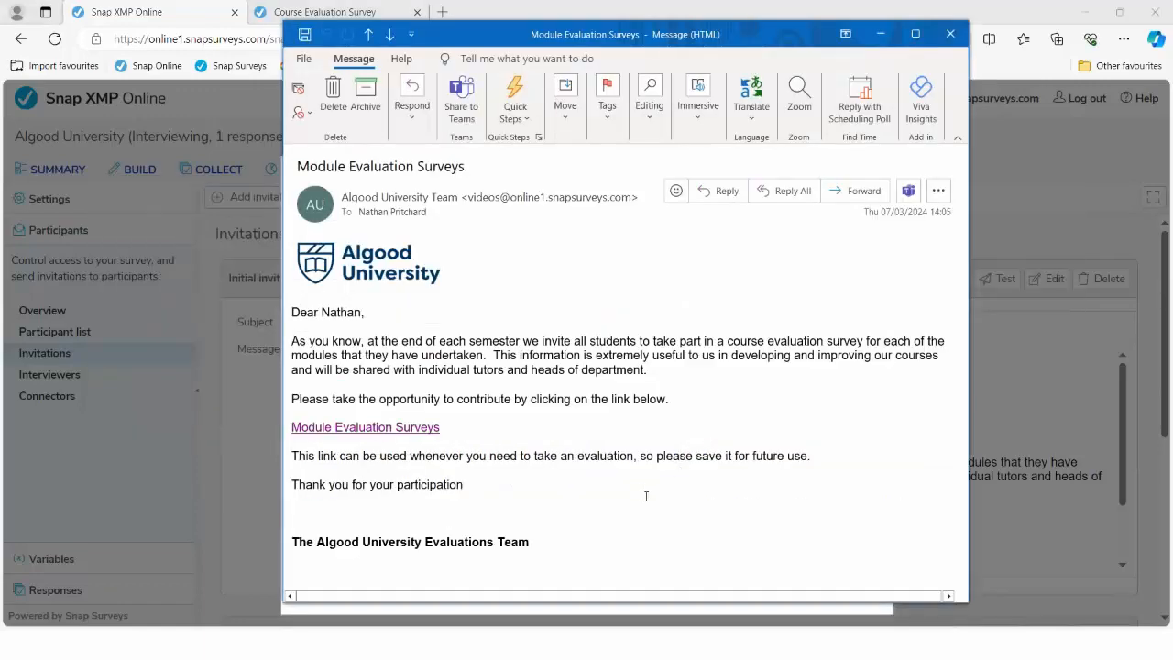
click(365, 428)
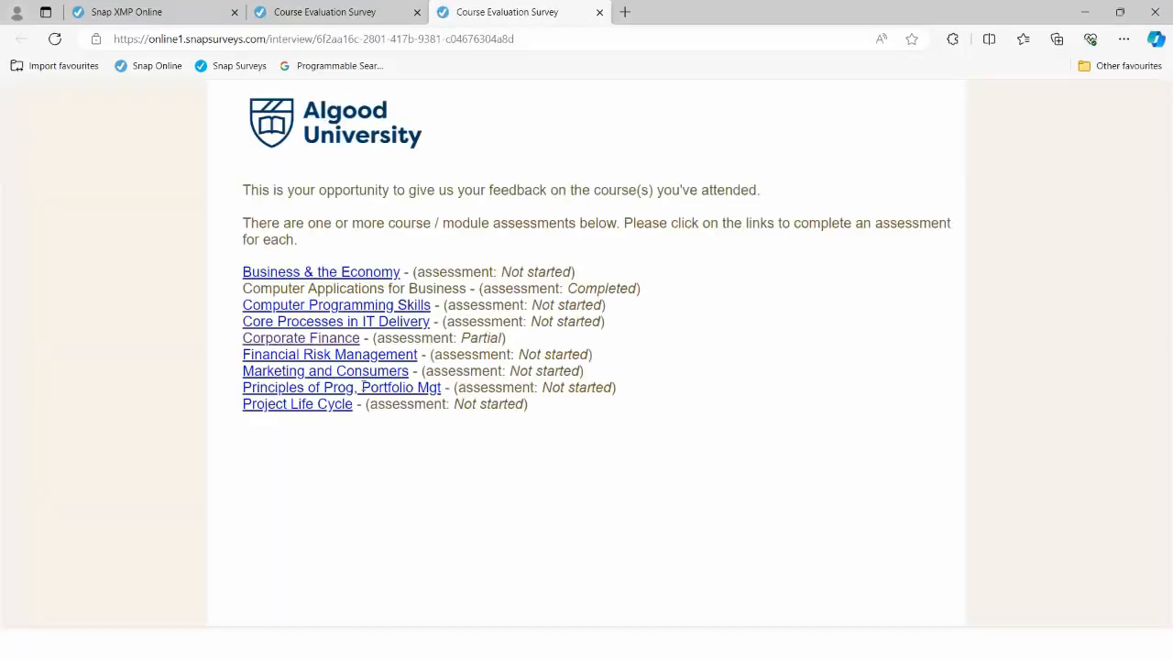
right_click(349, 133)
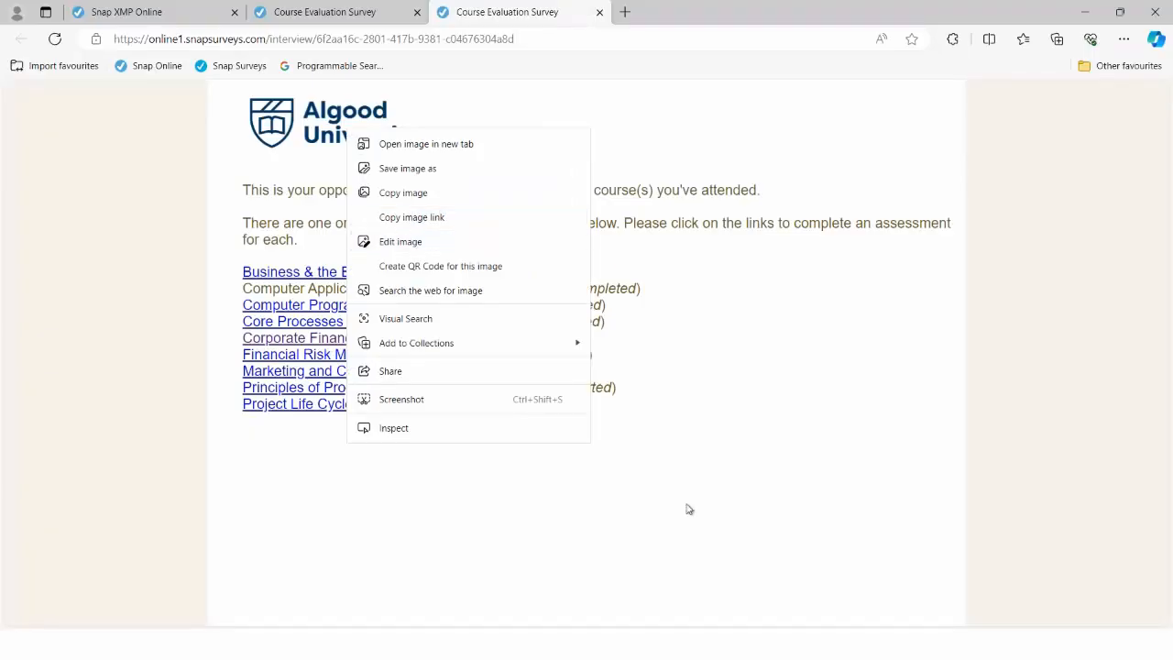
click(528, 524)
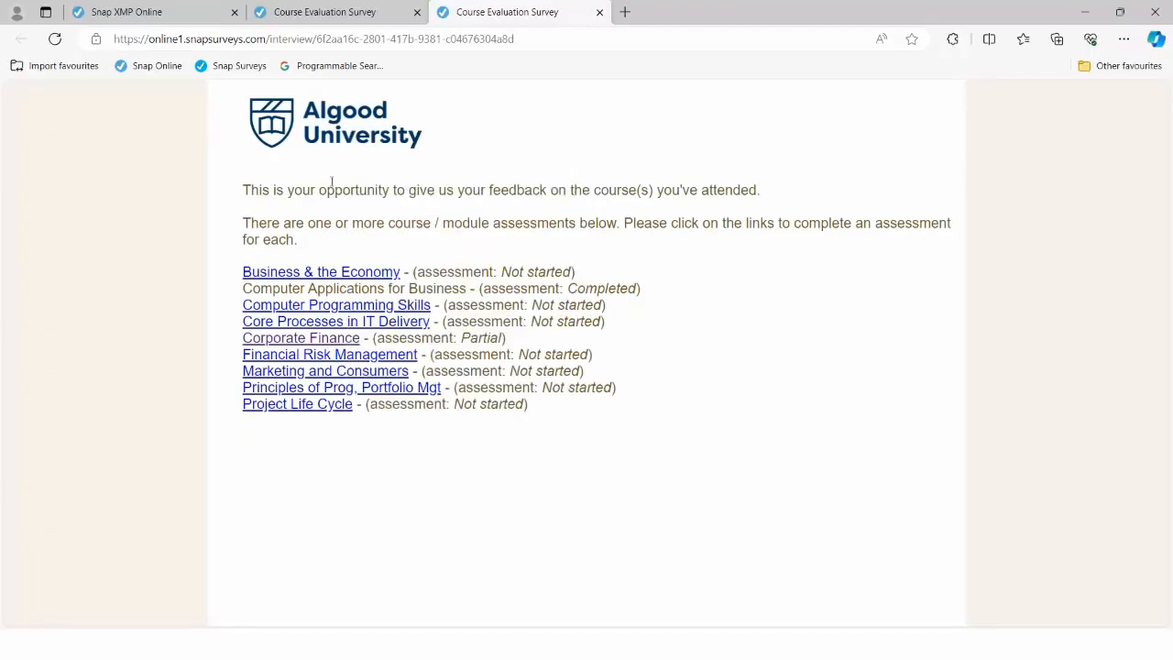
Review the web address and alternate text of the logo in the invitation body, and close the initial invitation without saving.
click(137, 16)
click(681, 280)
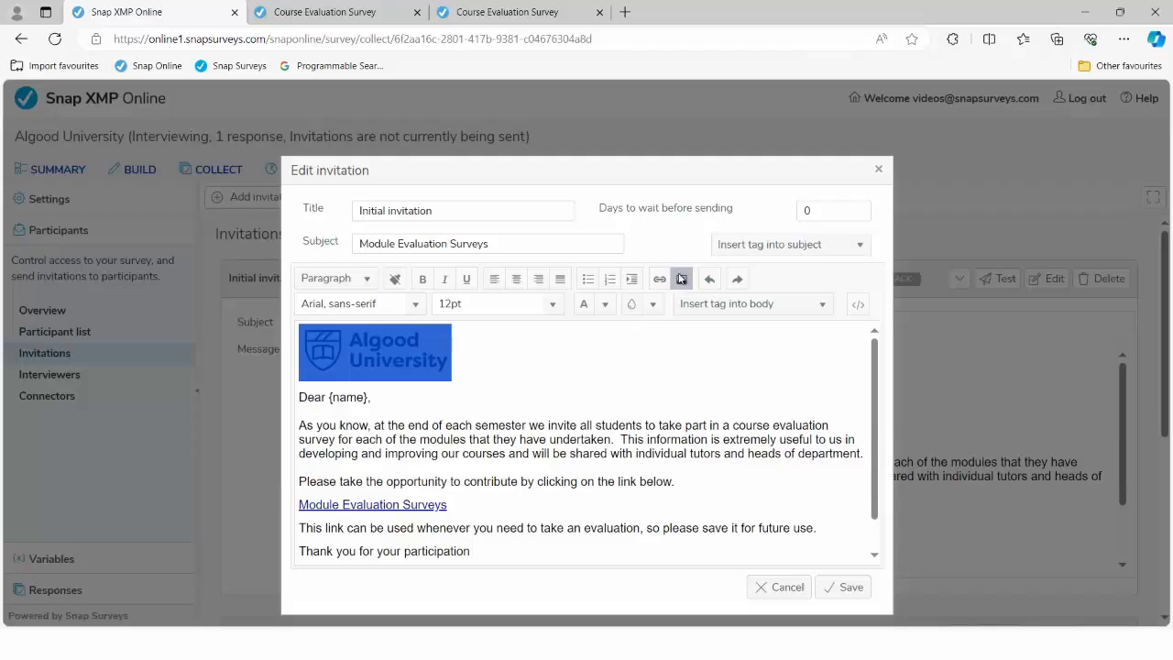
drag(665, 302, 511, 304)
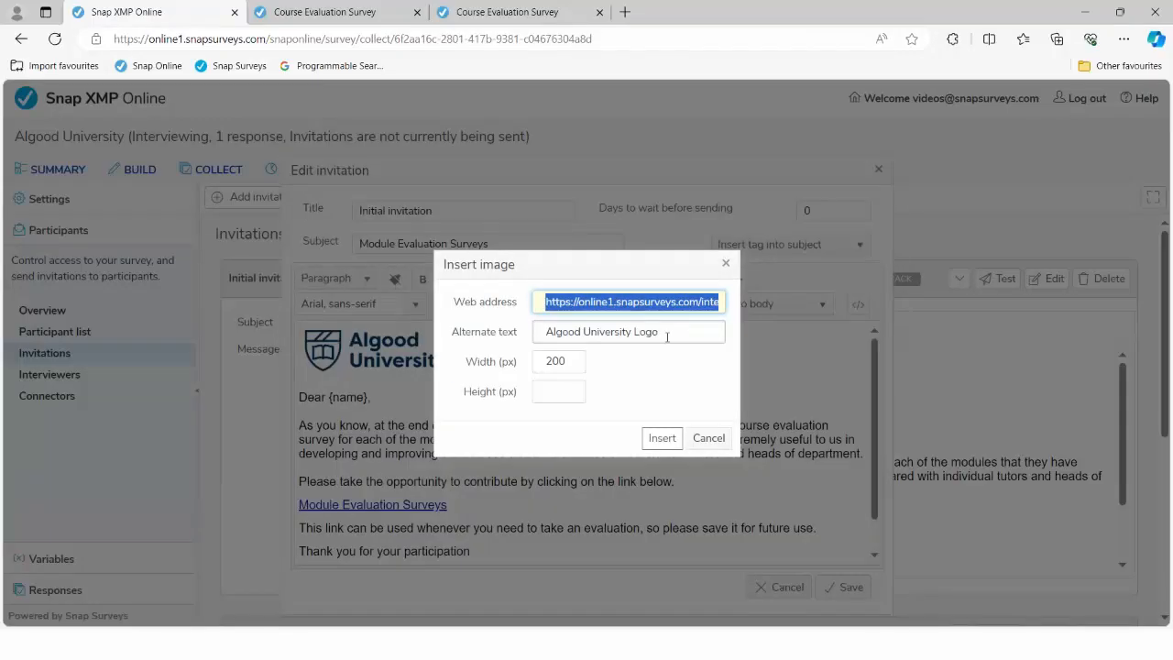
drag(675, 333, 511, 341)
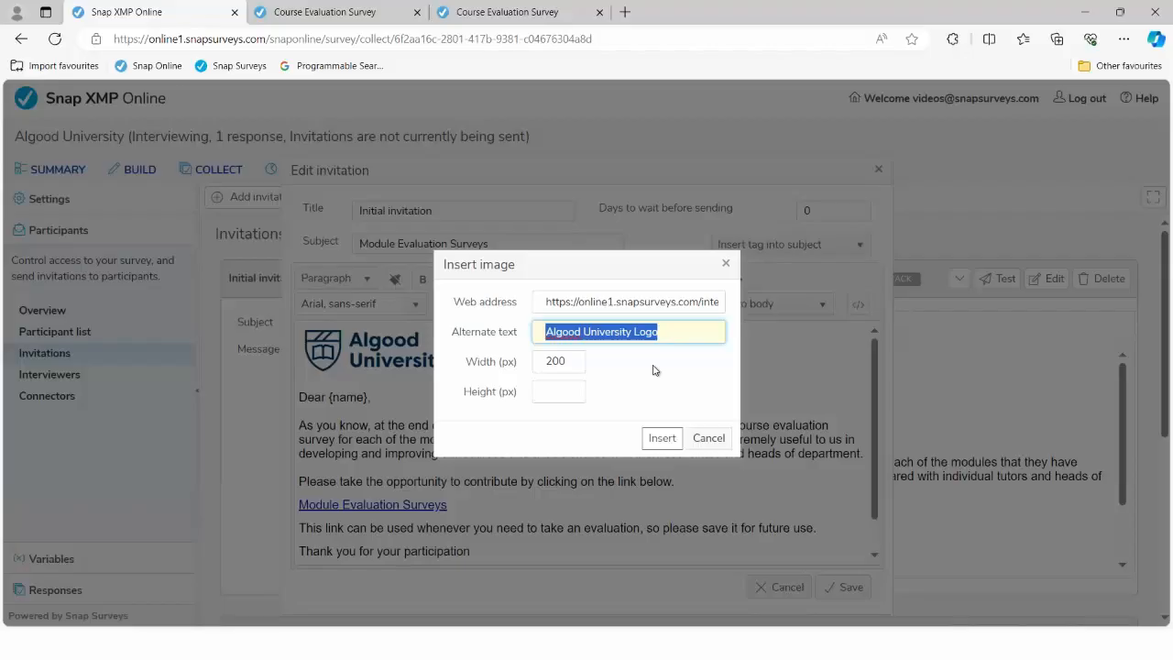
click(659, 439)
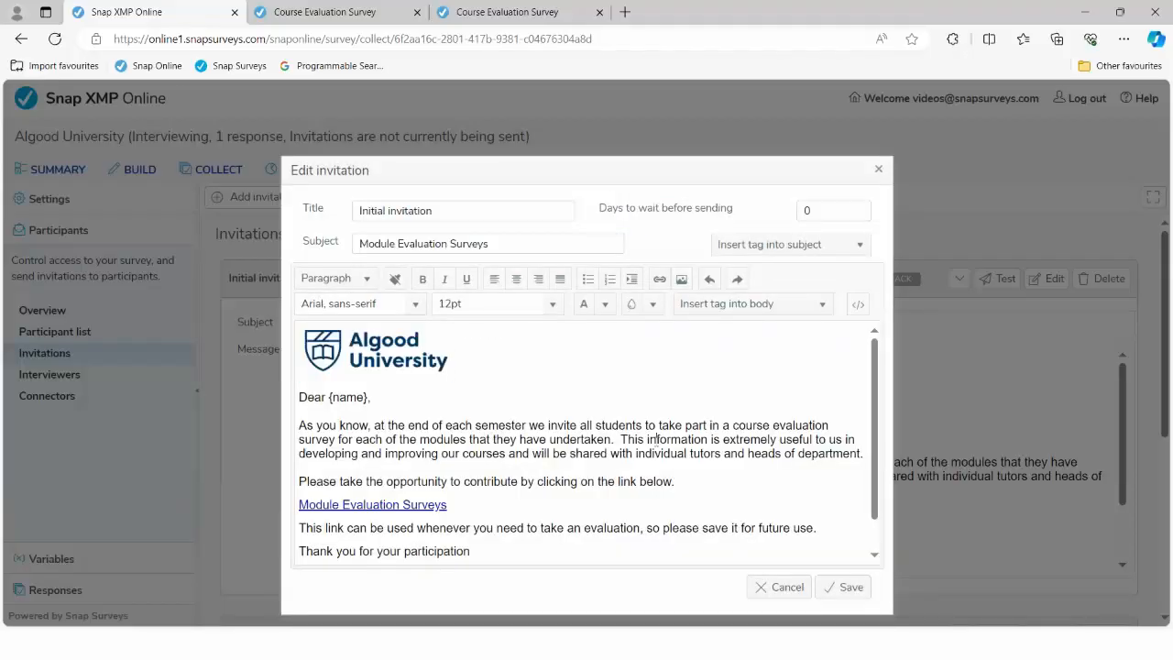
click(781, 589)
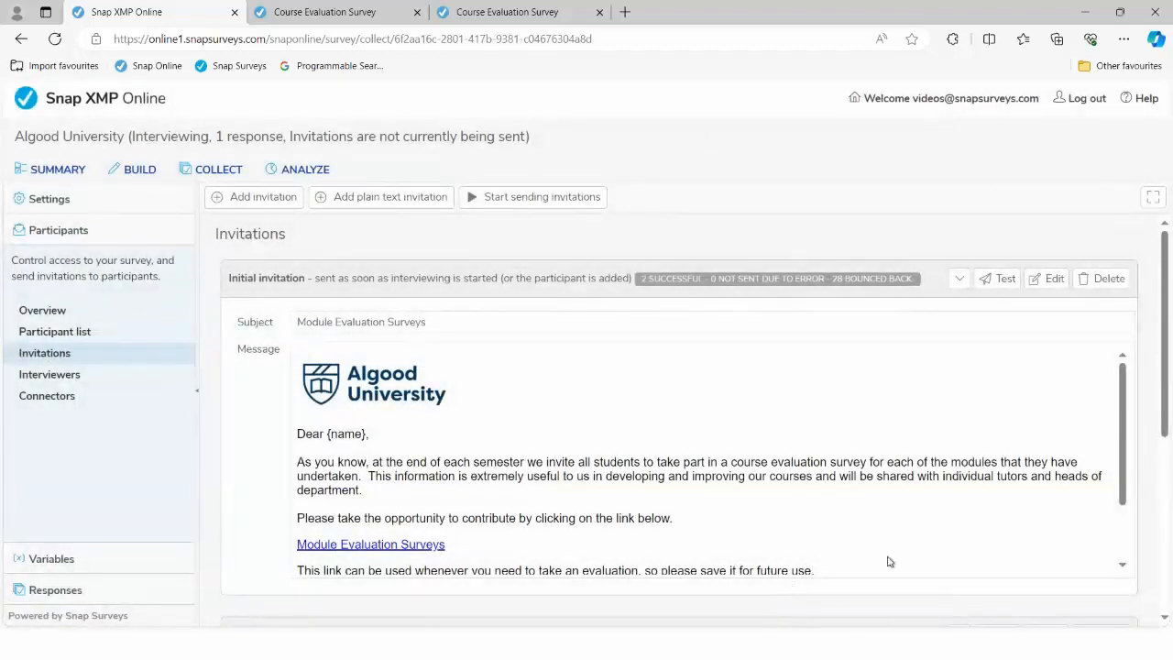
drag(1167, 278, 1169, 472)
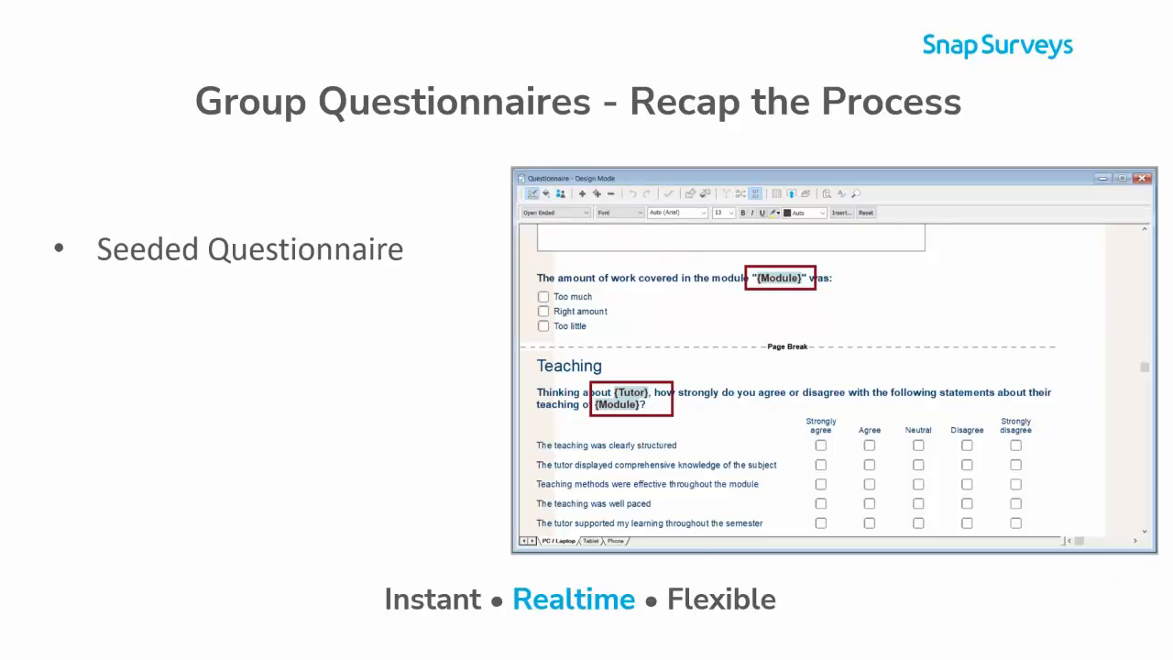
key(Right)
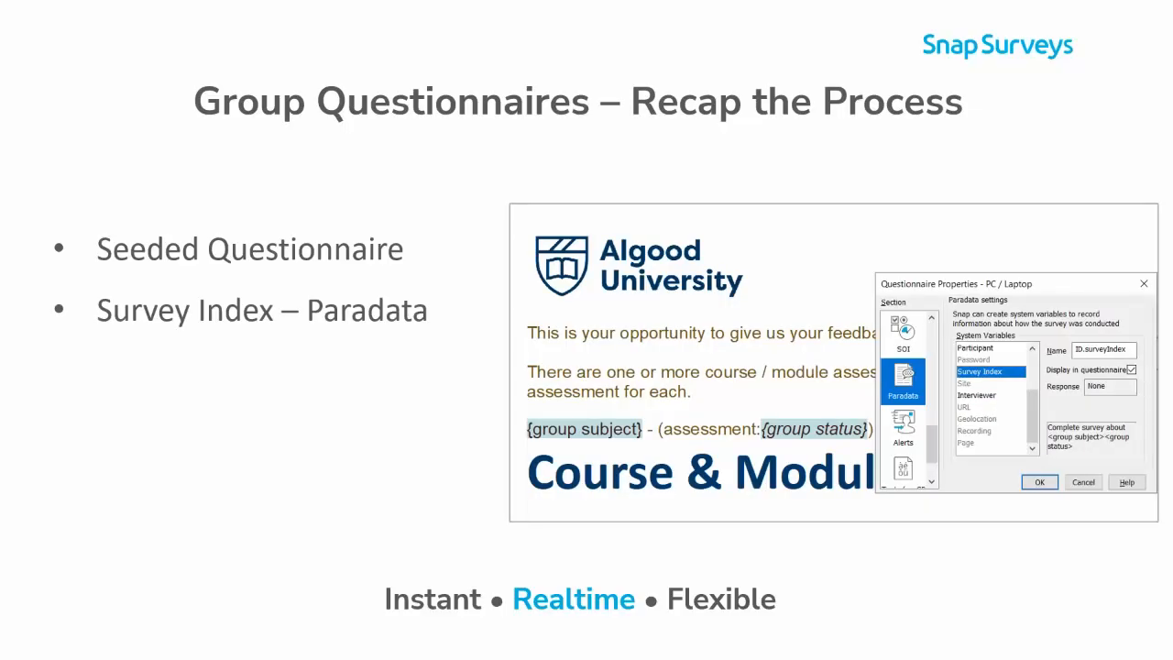
key(Right)
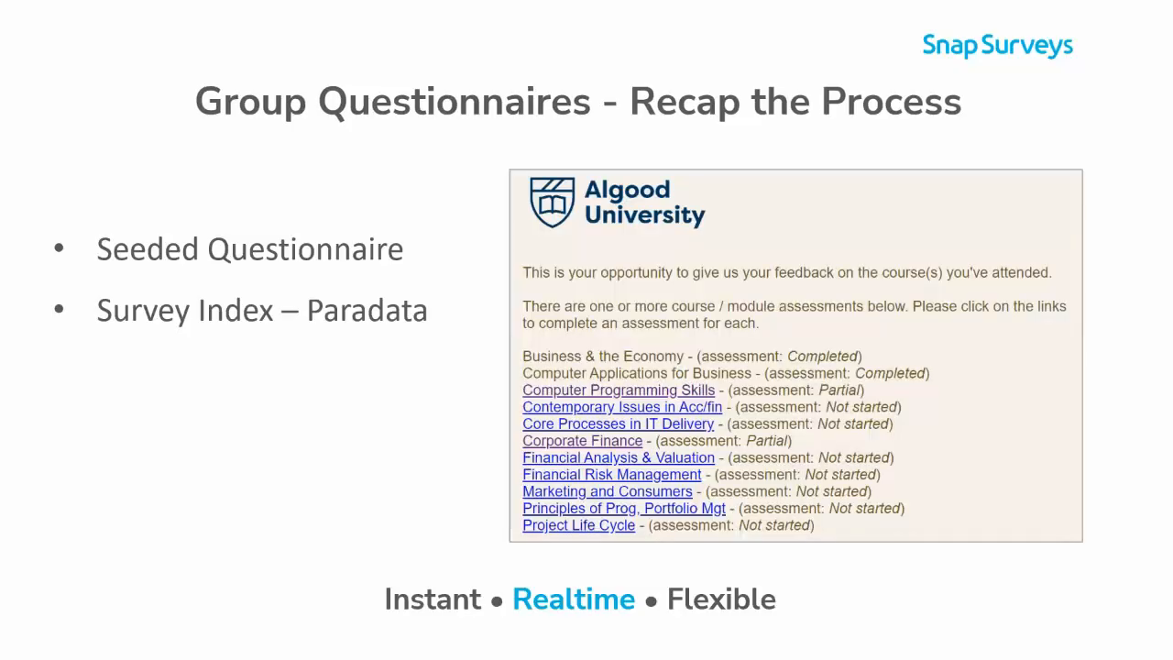